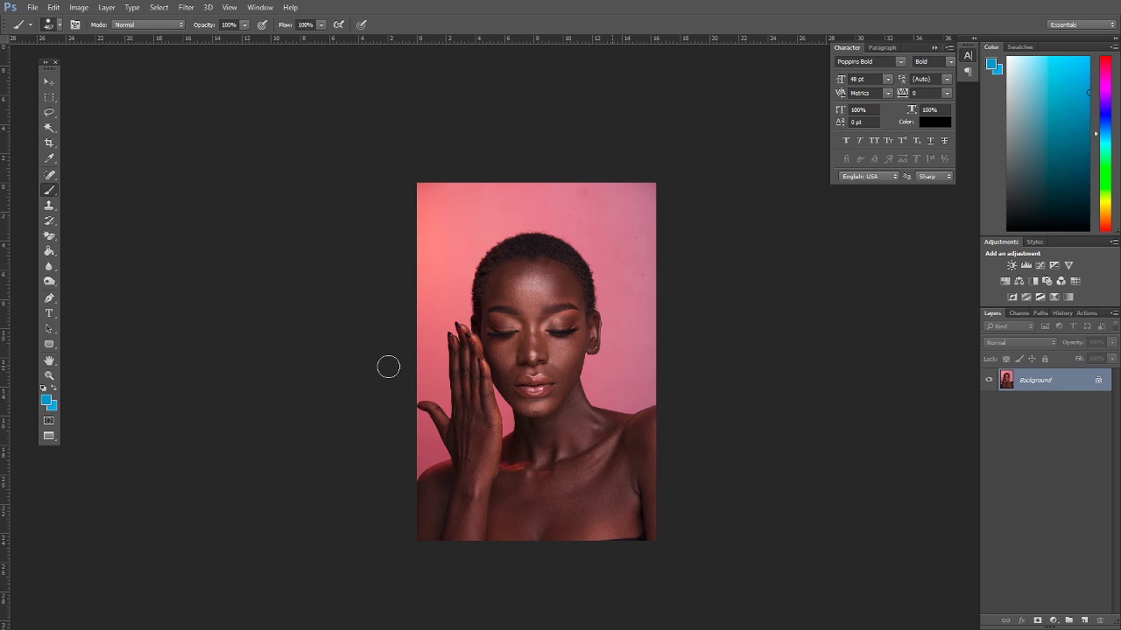
# Examine the skin on the forehead, cheeks, nose, chin and neck up close for blemishes and uneven texture
pyautogui.press('z')
pyautogui.click(606, 294)
pyautogui.click(606, 294)
pyautogui.click(605, 294)
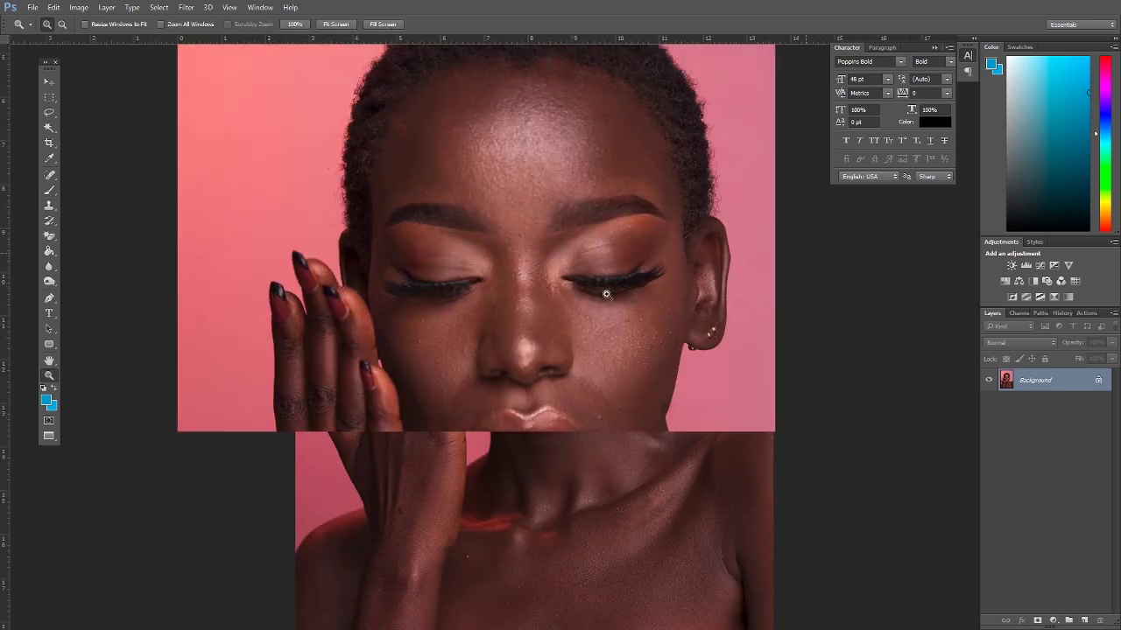
pyautogui.scroll(-2, 613, 320)
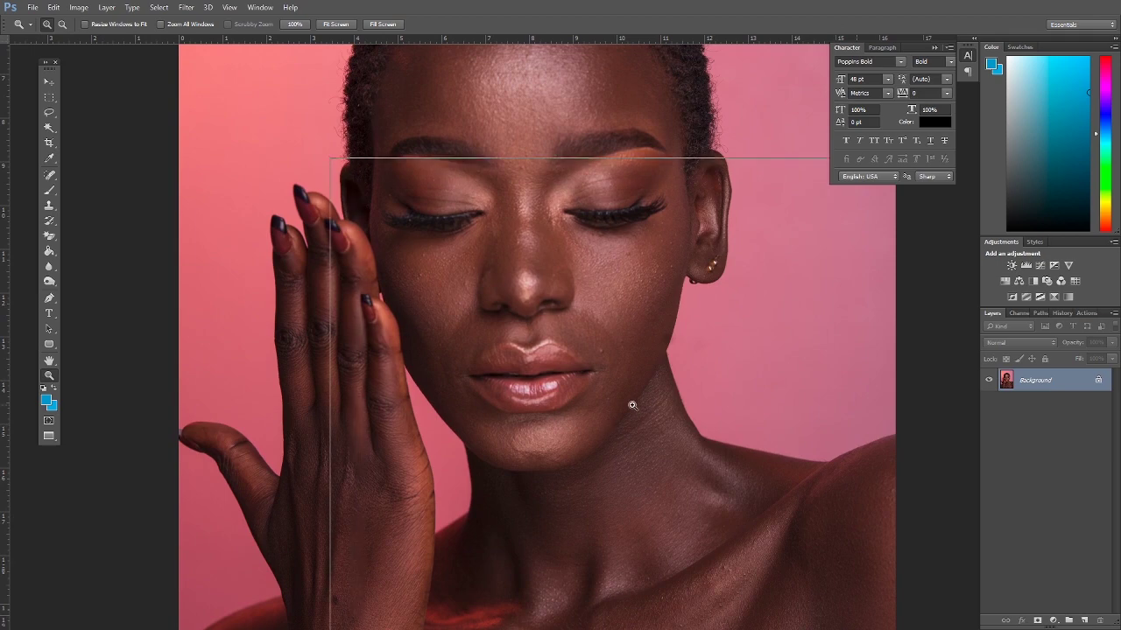
pyautogui.click(632, 405)
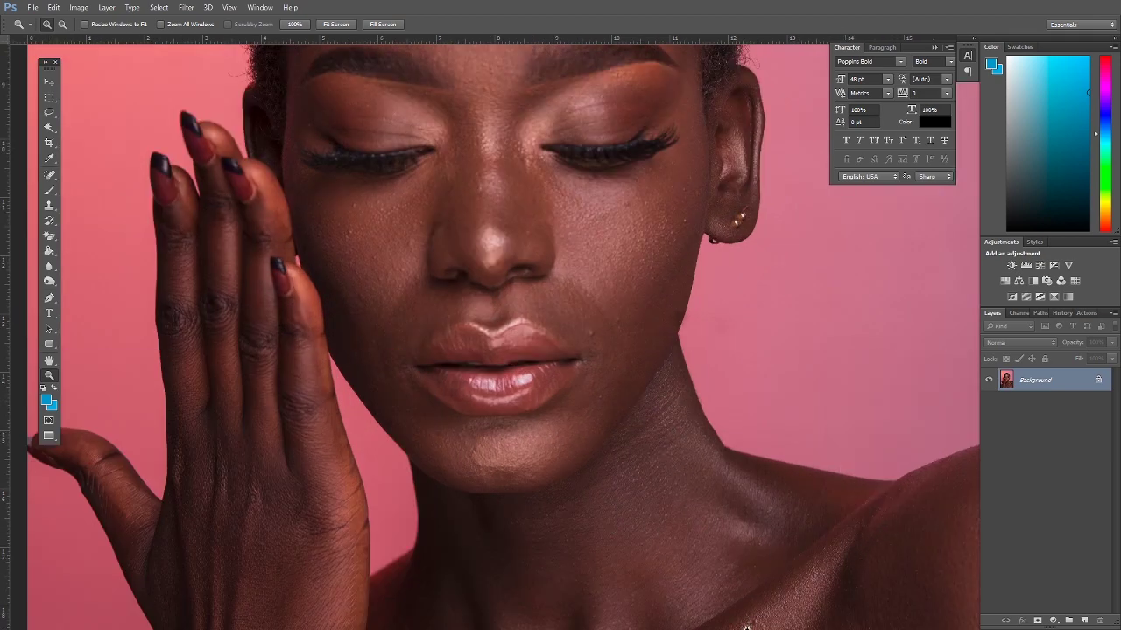
pyautogui.scroll(3, 618, 278)
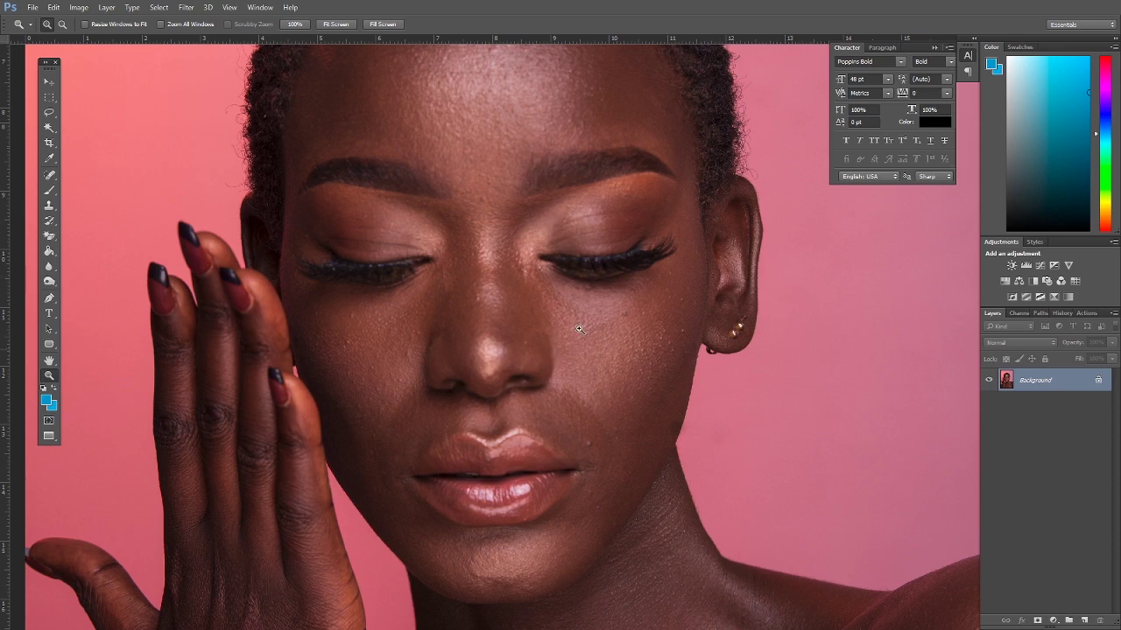
pyautogui.moveTo(523, 203); pyautogui.dragTo(599, 317)
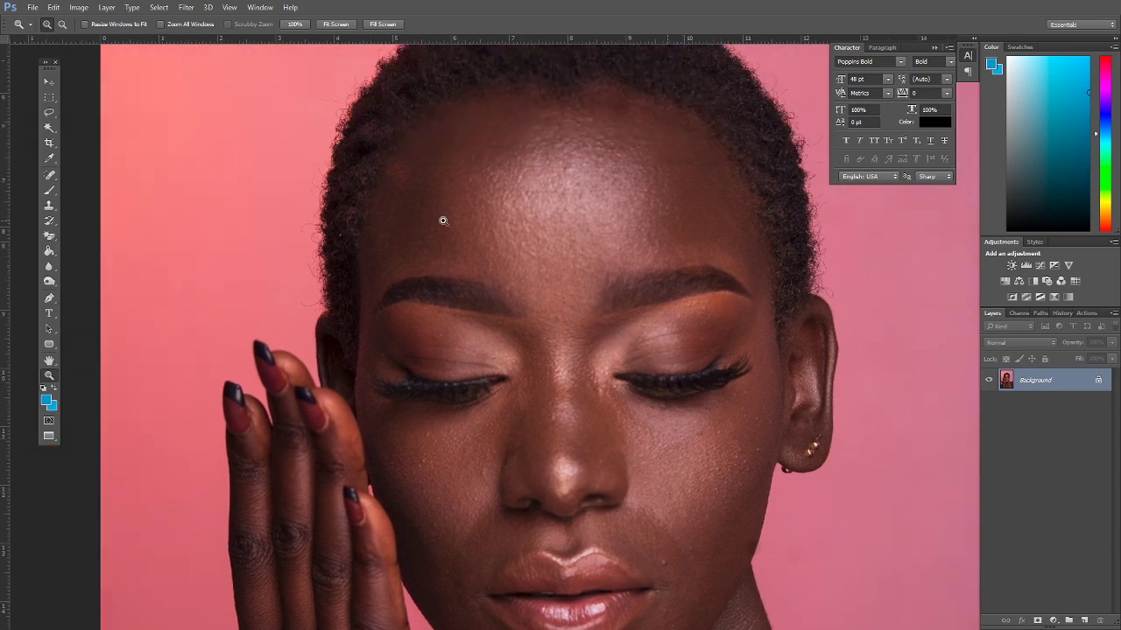
pyautogui.moveTo(460, 243); pyautogui.dragTo(596, 359)
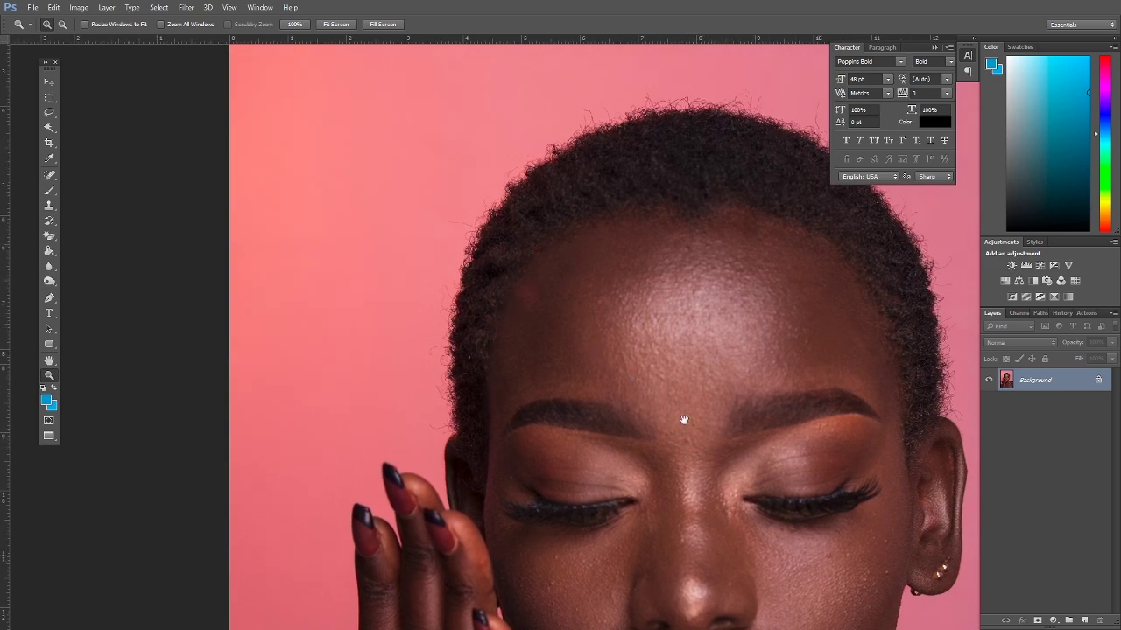
pyautogui.moveTo(684, 420); pyautogui.dragTo(649, 284)
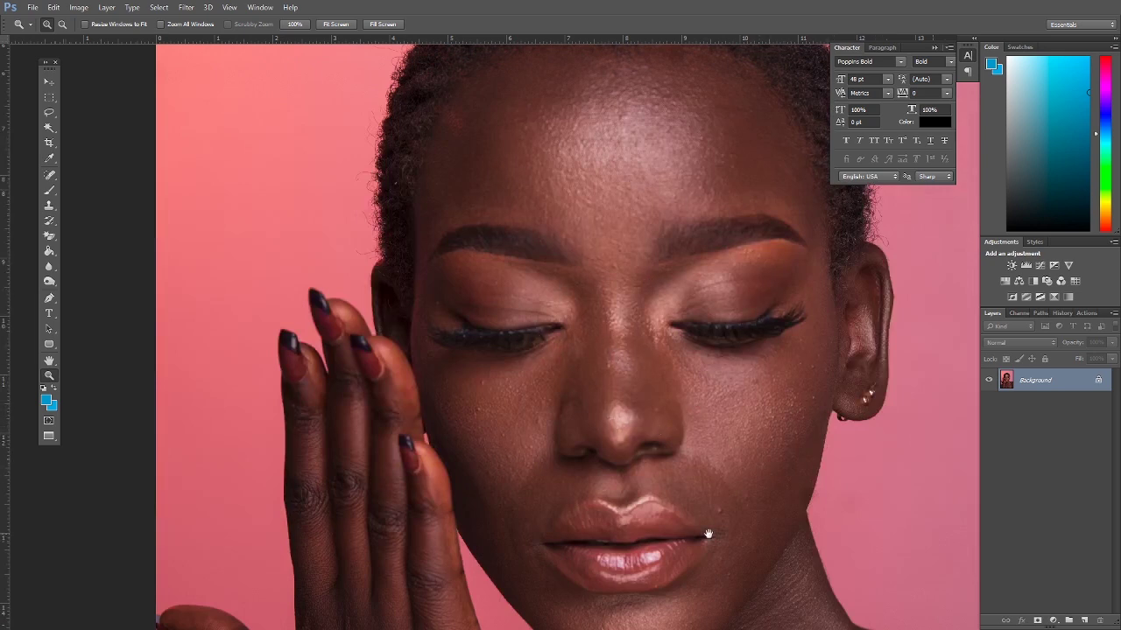
pyautogui.moveTo(709, 534); pyautogui.dragTo(657, 317)
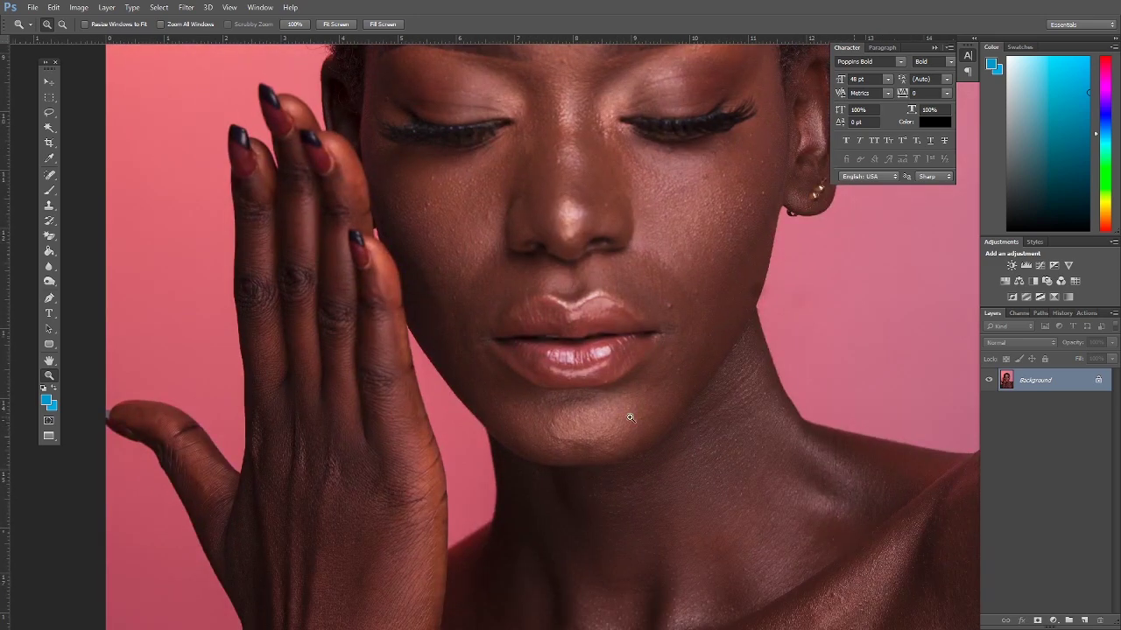
pyautogui.moveTo(714, 261); pyautogui.dragTo(712, 358)
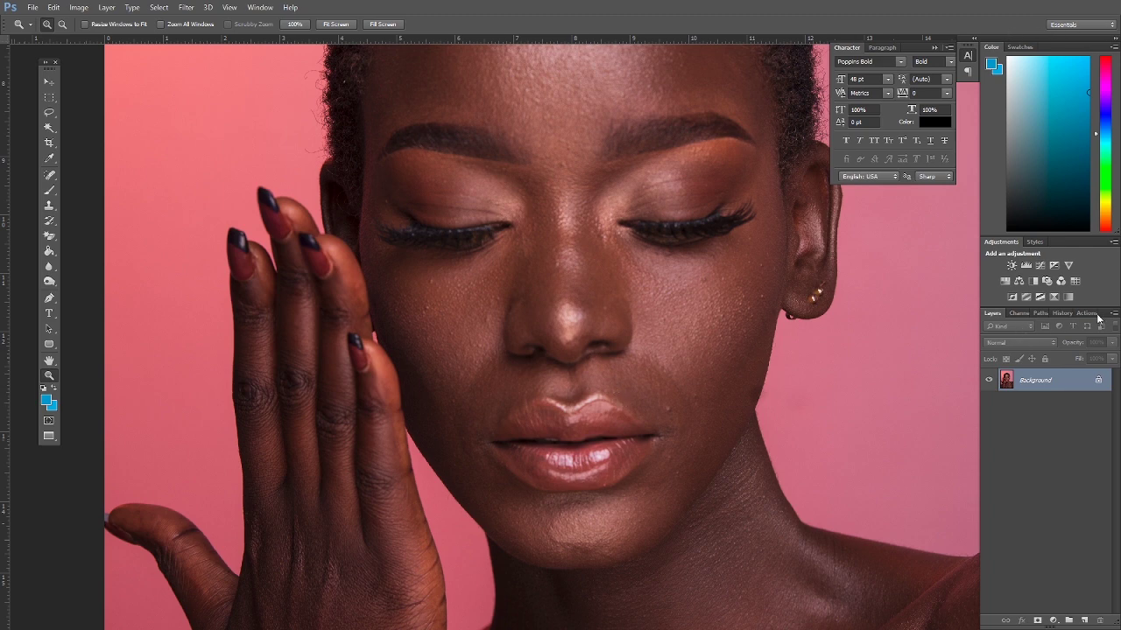
# Detach the layer list so it floats beside the face, and make two duplicates of the Background layer
pyautogui.moveTo(1102, 319); pyautogui.dragTo(965, 293)
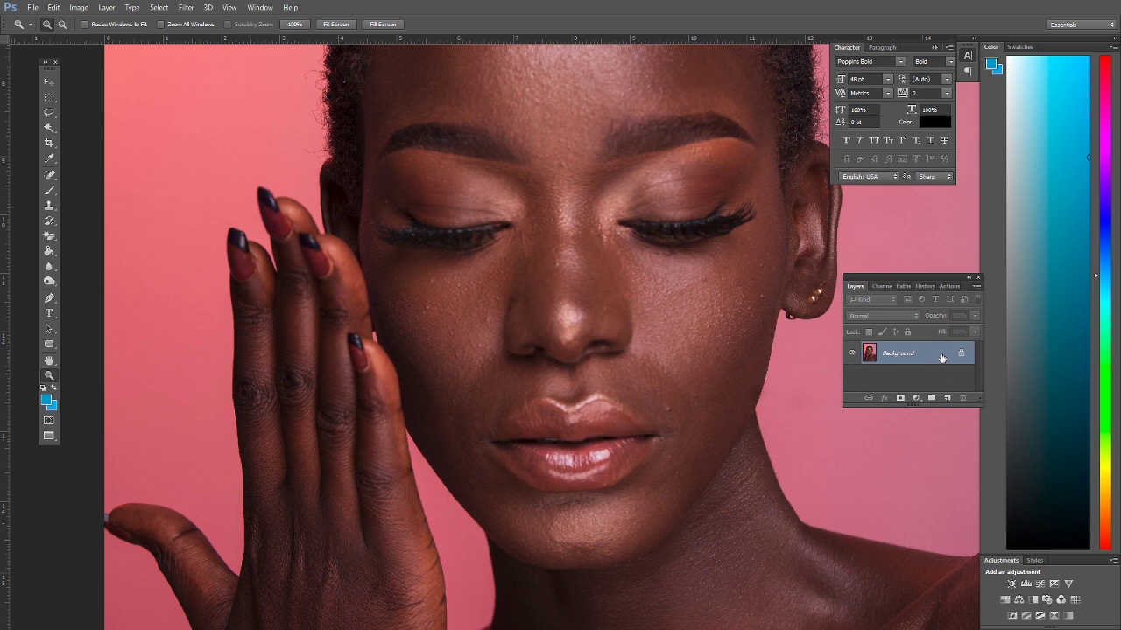
pyautogui.moveTo(941, 357); pyautogui.dragTo(947, 399)
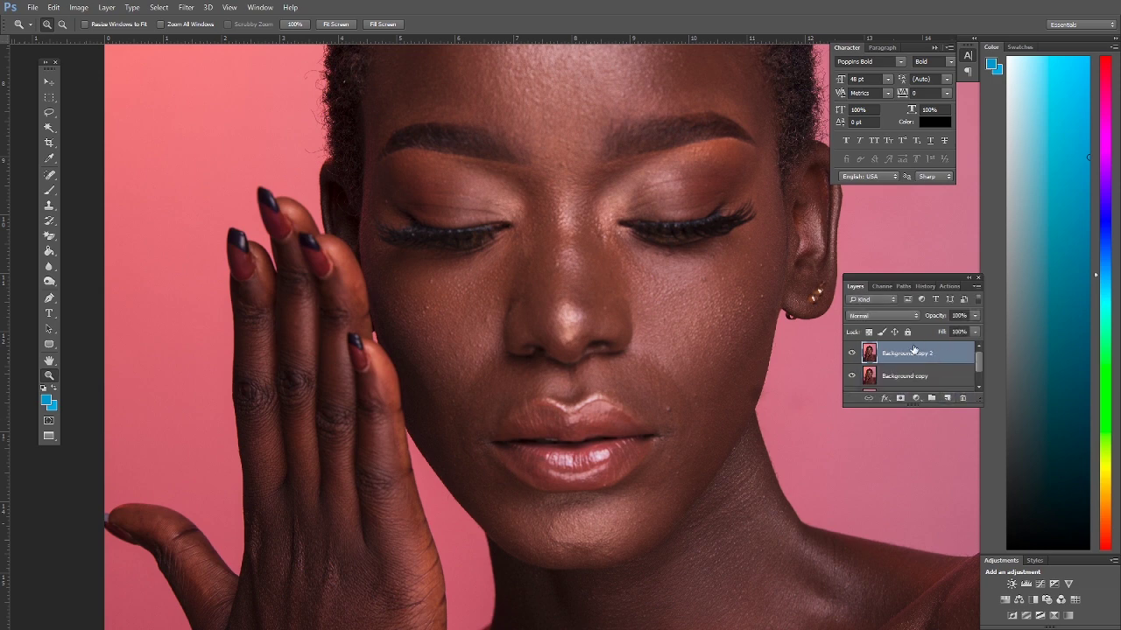
# Rename the lower Background duplicate as tones and the upper duplicate as texture
pyautogui.doubleClick(905, 376)
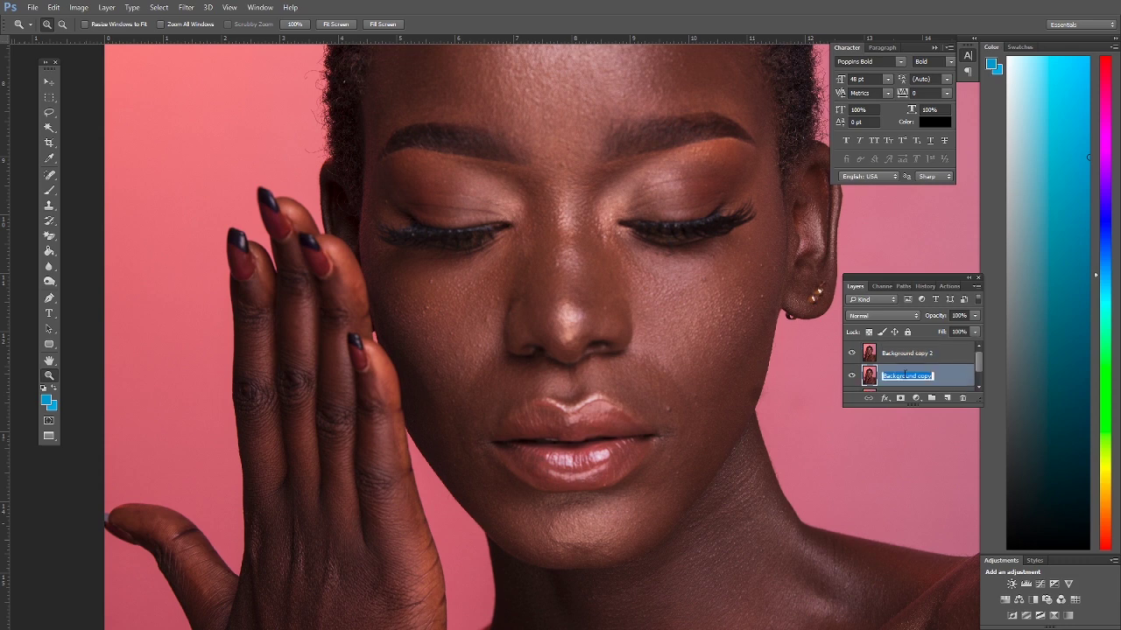
pyautogui.write('lo')
pyautogui.press('Return')
pyautogui.doubleClick(910, 354)
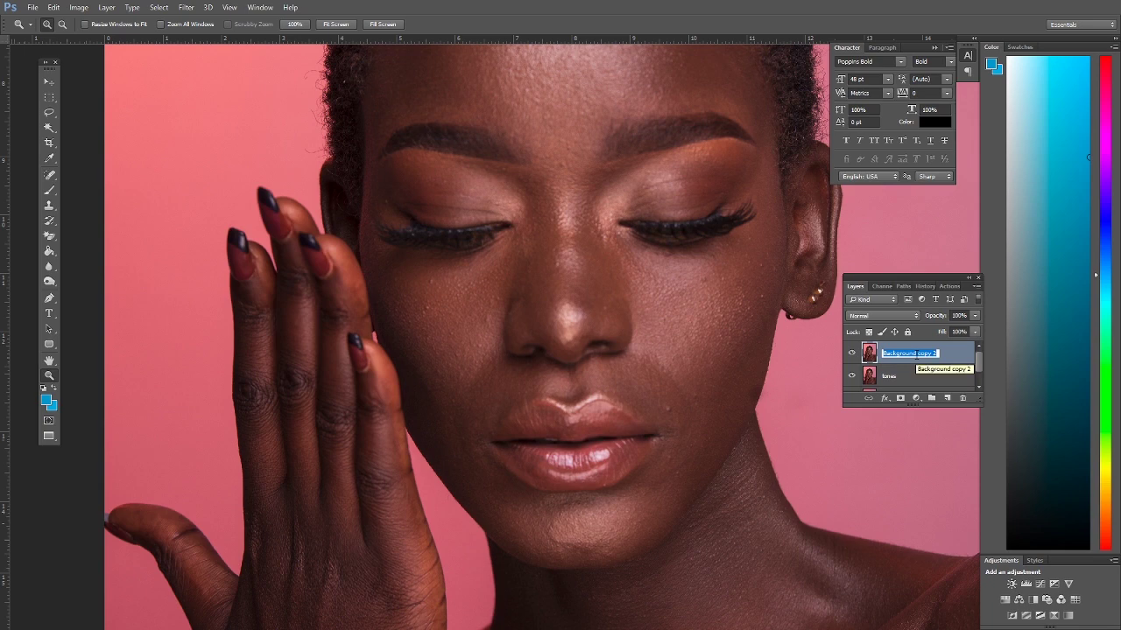
pyautogui.write('textur')
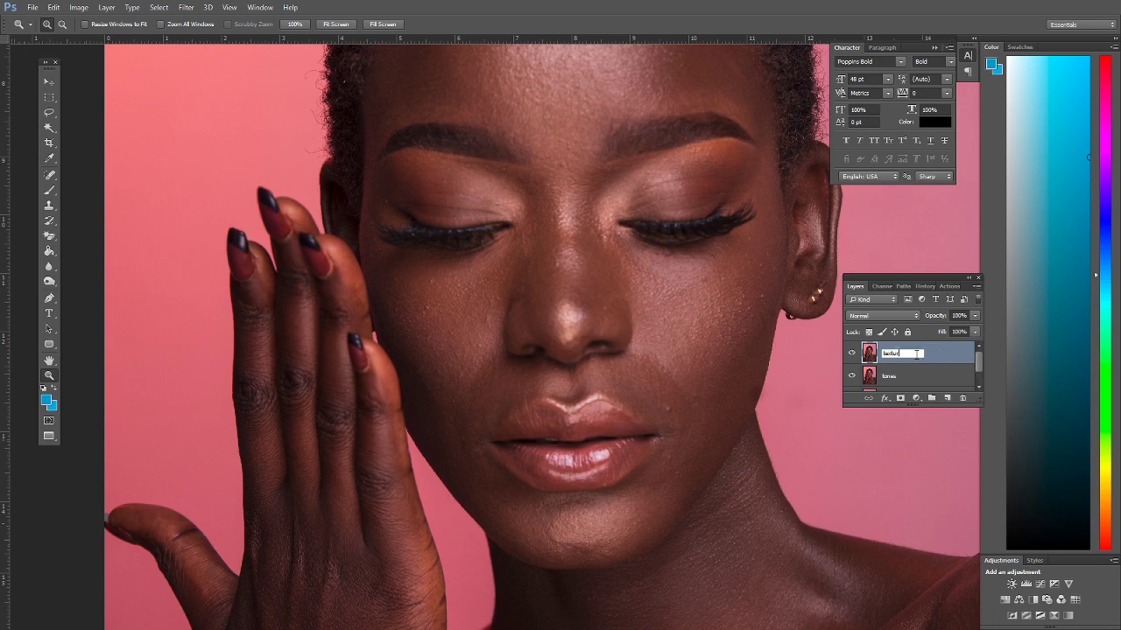
pyautogui.write('e')
# Make the tones layer active, enlarge the layer list to show all three layers, and hide the texture layer
pyautogui.click(938, 375)
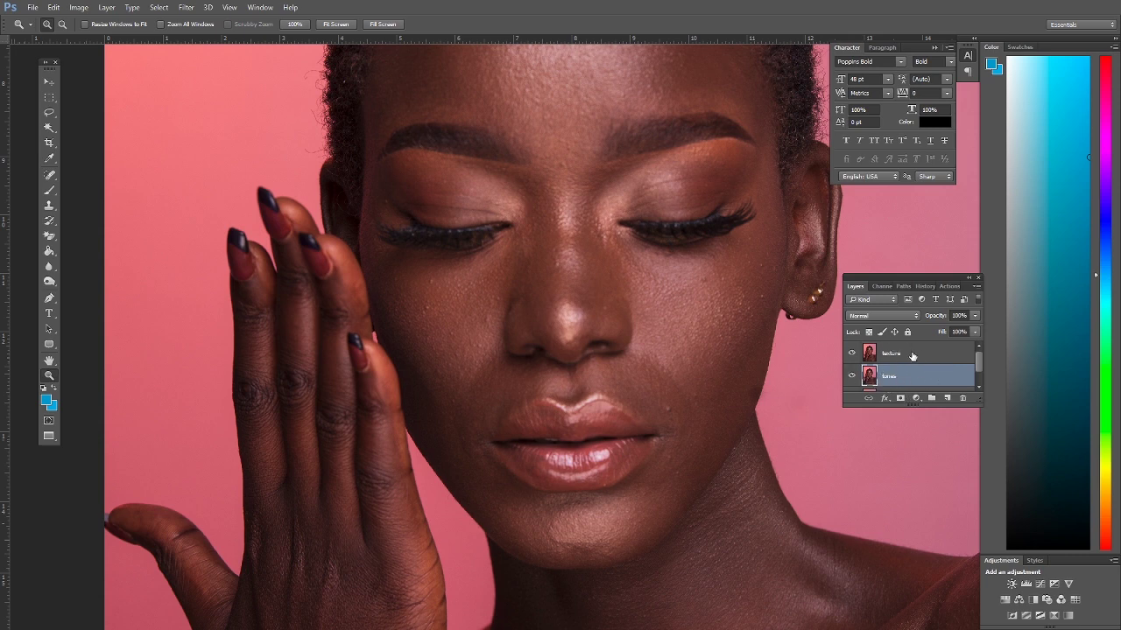
pyautogui.moveTo(910, 406); pyautogui.dragTo(911, 501)
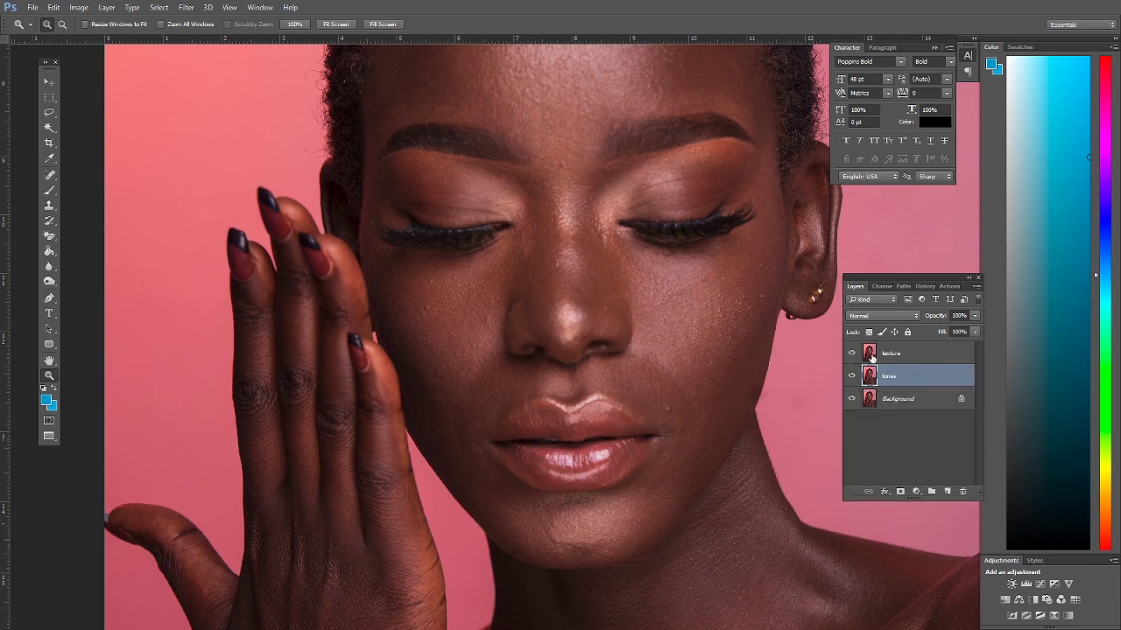
pyautogui.click(852, 354)
# Apply a Gaussian Blur to the tones layer, adjusting the radius until the fine skin texture is smoothed out
pyautogui.click(185, 8)
pyautogui.moveTo(197, 241)
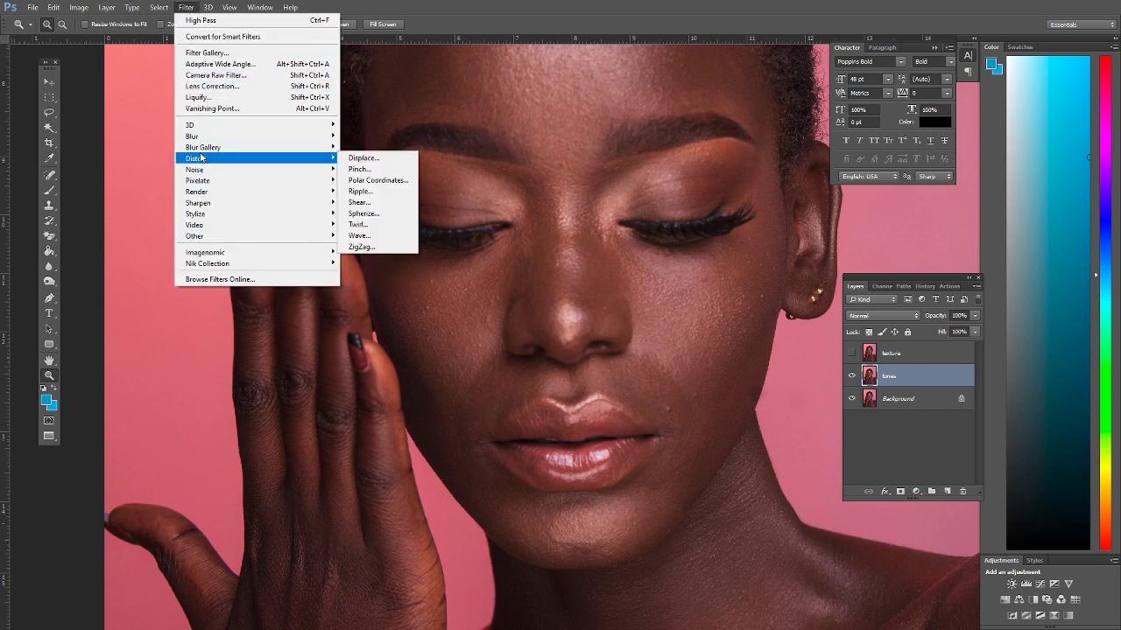
pyautogui.moveTo(202, 142)
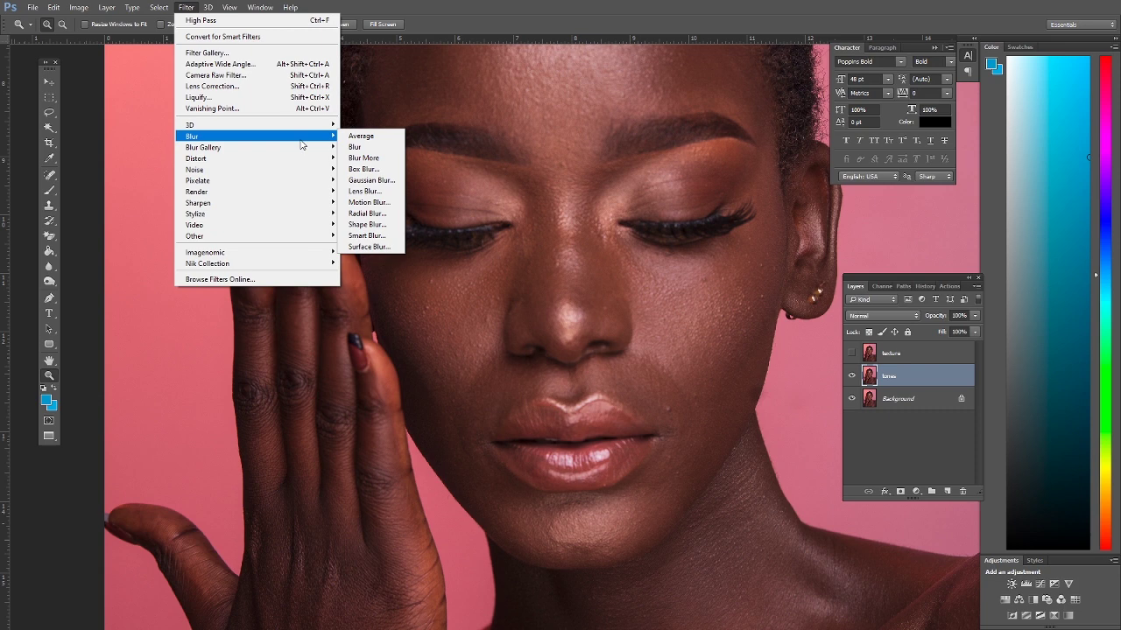
pyautogui.moveTo(293, 148)
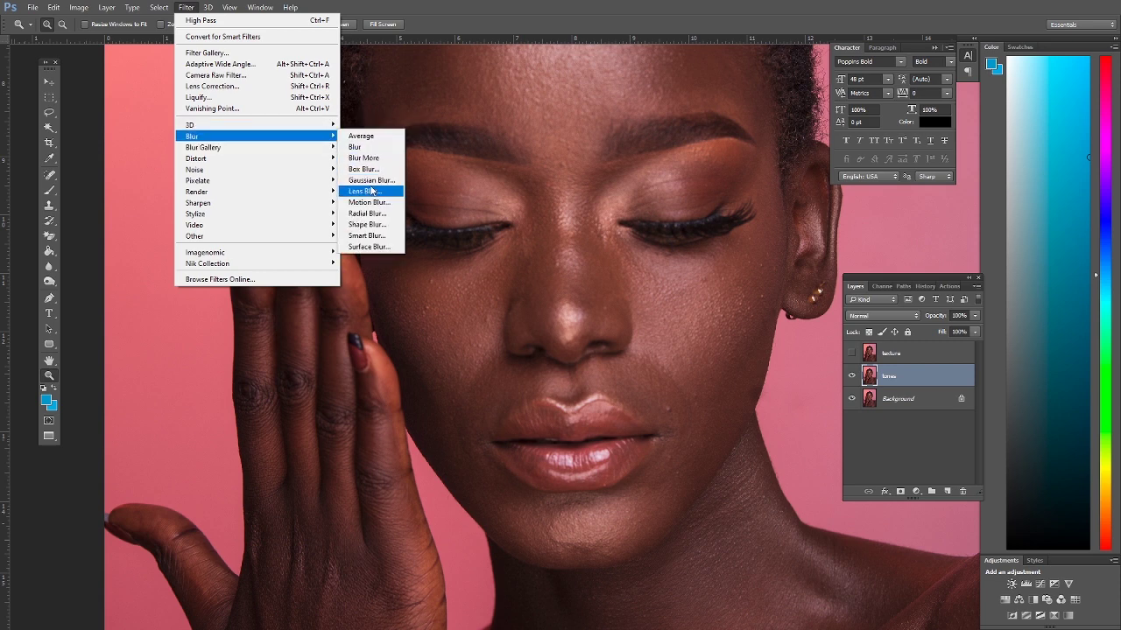
pyautogui.click(367, 185)
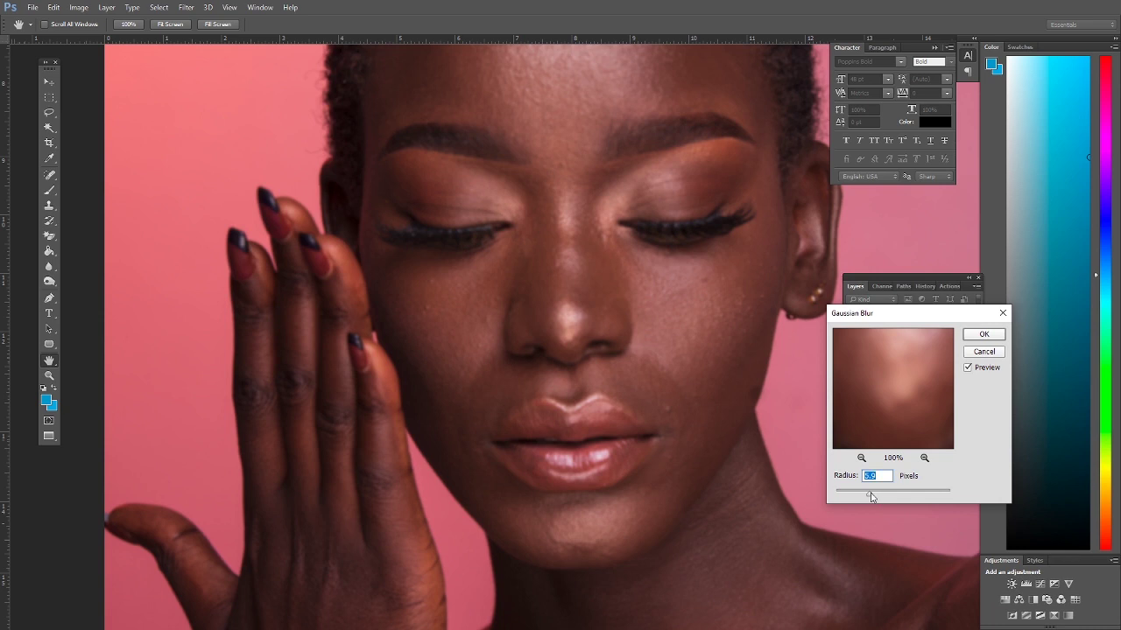
pyautogui.moveTo(871, 496); pyautogui.dragTo(836, 494)
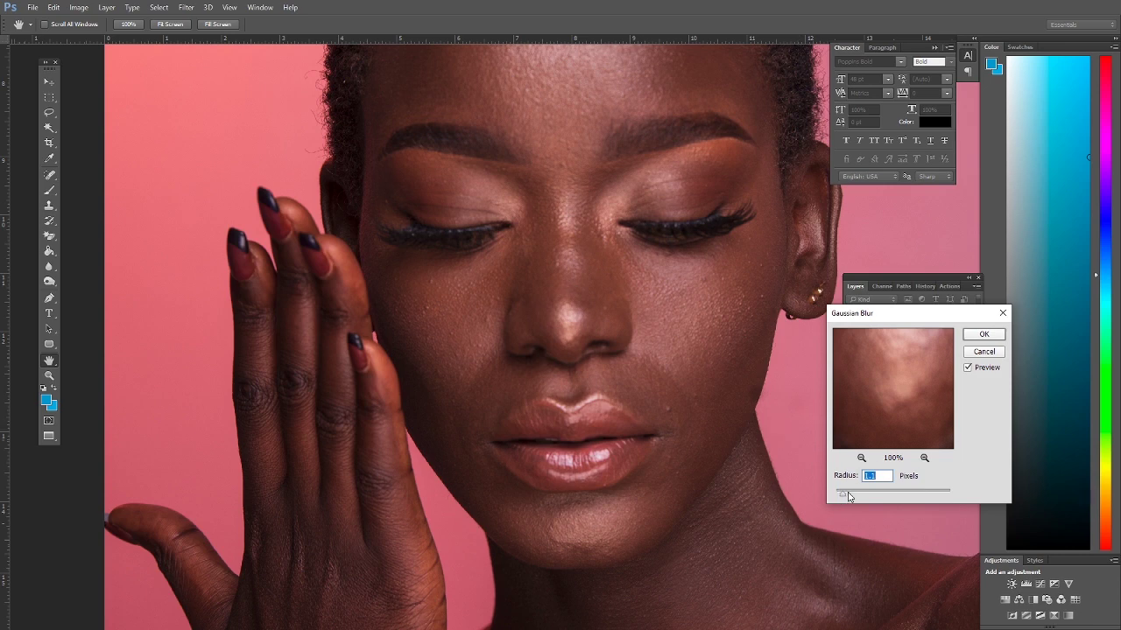
pyautogui.moveTo(855, 496); pyautogui.dragTo(869, 496)
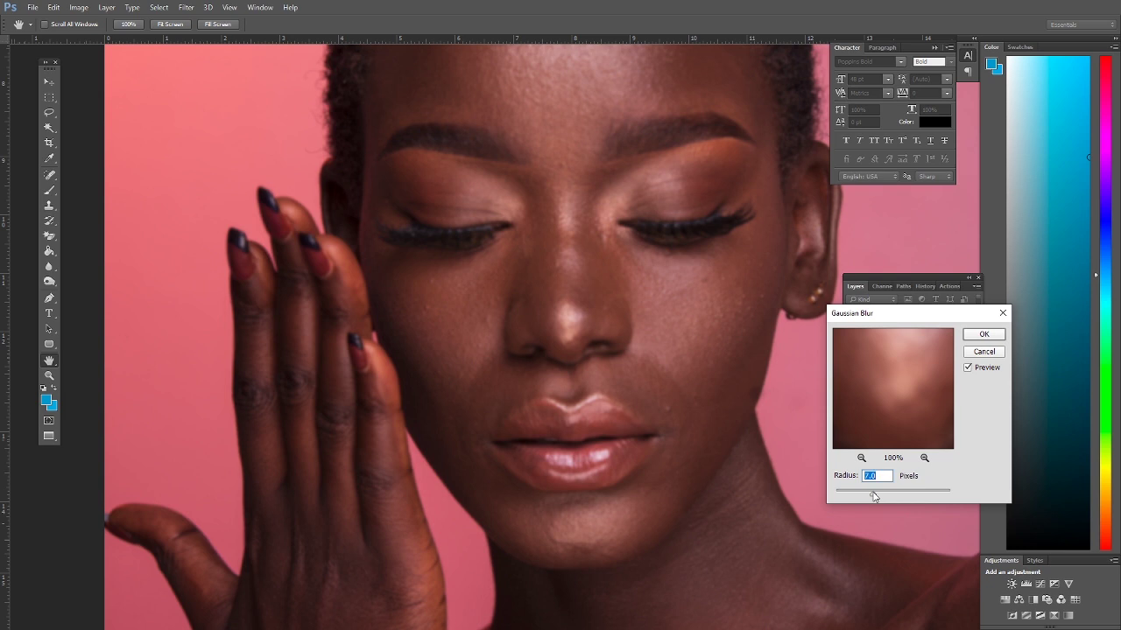
pyautogui.moveTo(874, 496); pyautogui.dragTo(871, 497)
pyautogui.moveTo(870, 496); pyautogui.dragTo(867, 496)
pyautogui.click(982, 335)
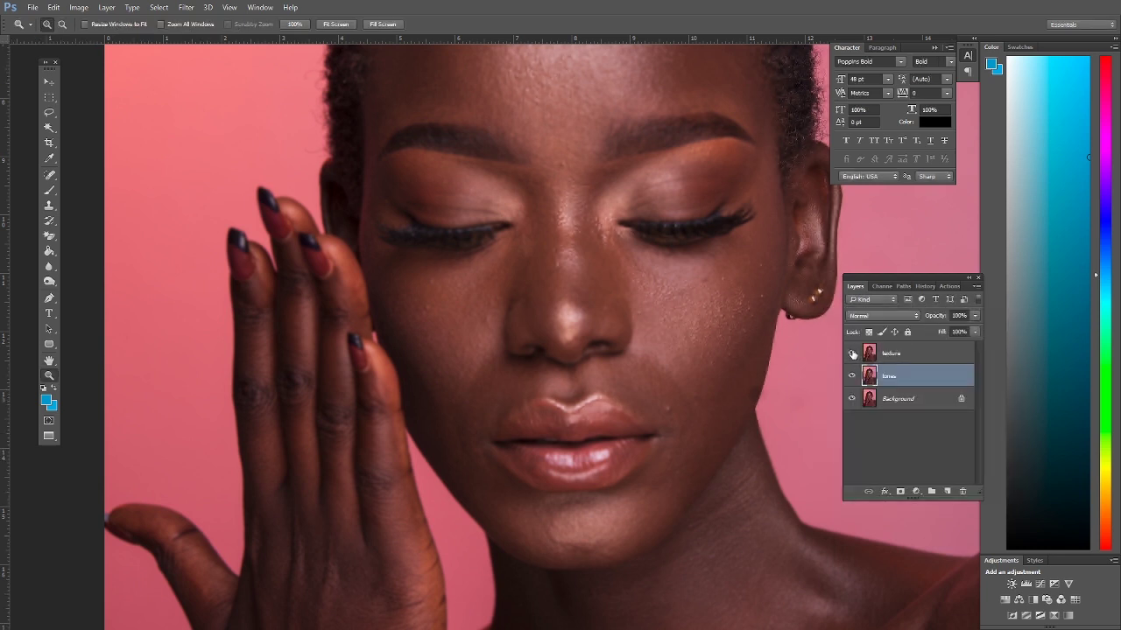
# Use Apply Image on the visible texture layer with tones as source, Subtract blending, scale 2, offset 128, and set its blend mode to Linear Light
pyautogui.click(880, 356)
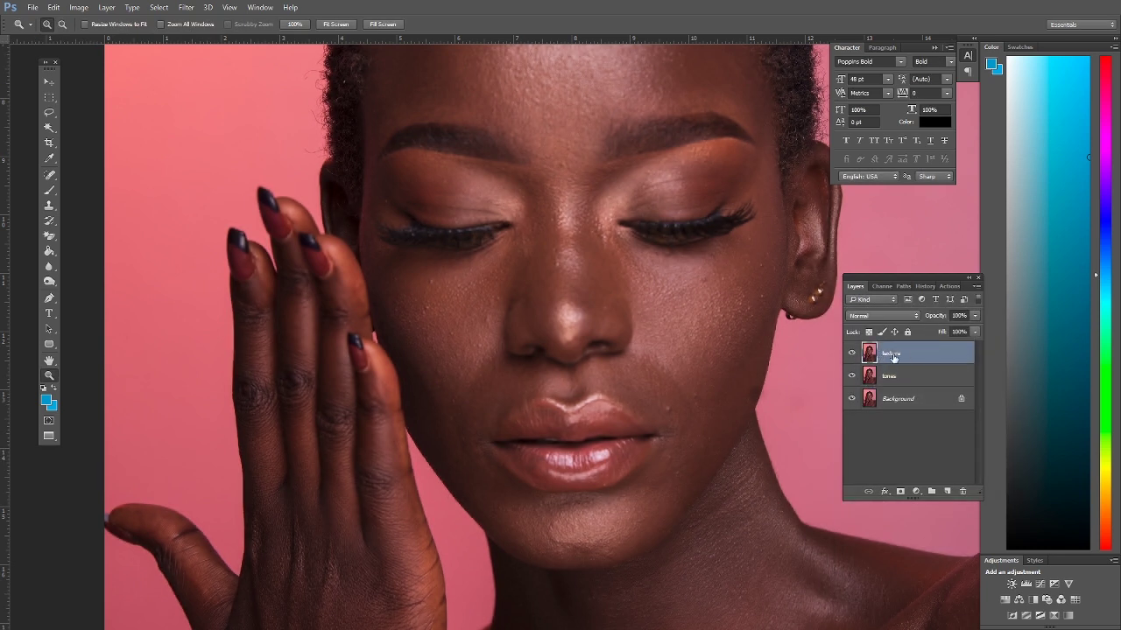
pyautogui.click(78, 8)
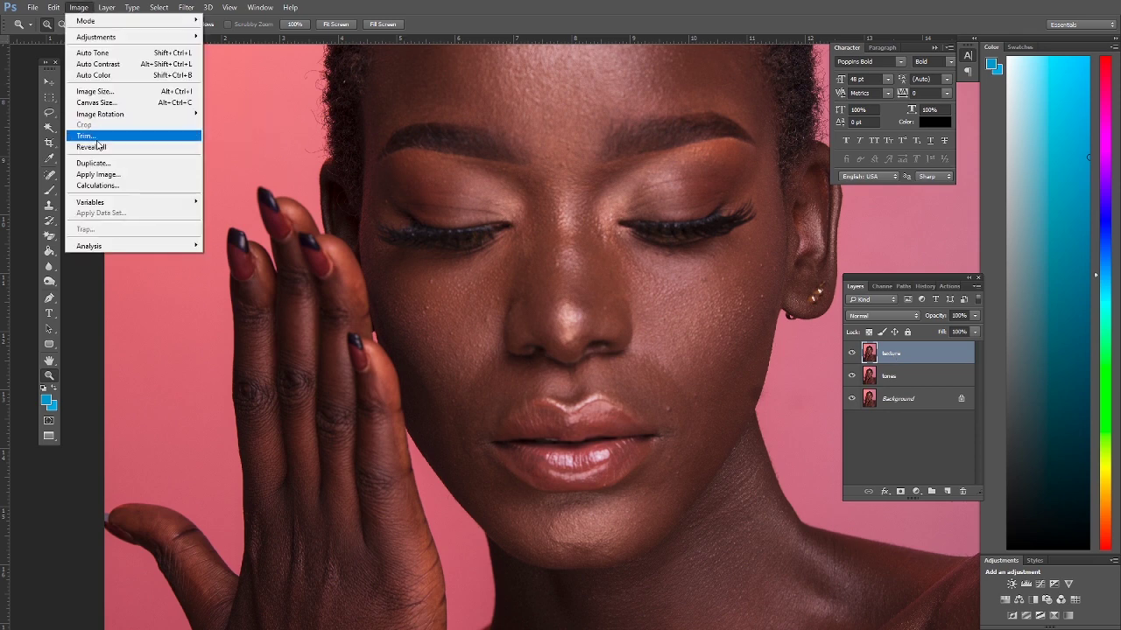
pyautogui.moveTo(104, 204)
pyautogui.click(97, 174)
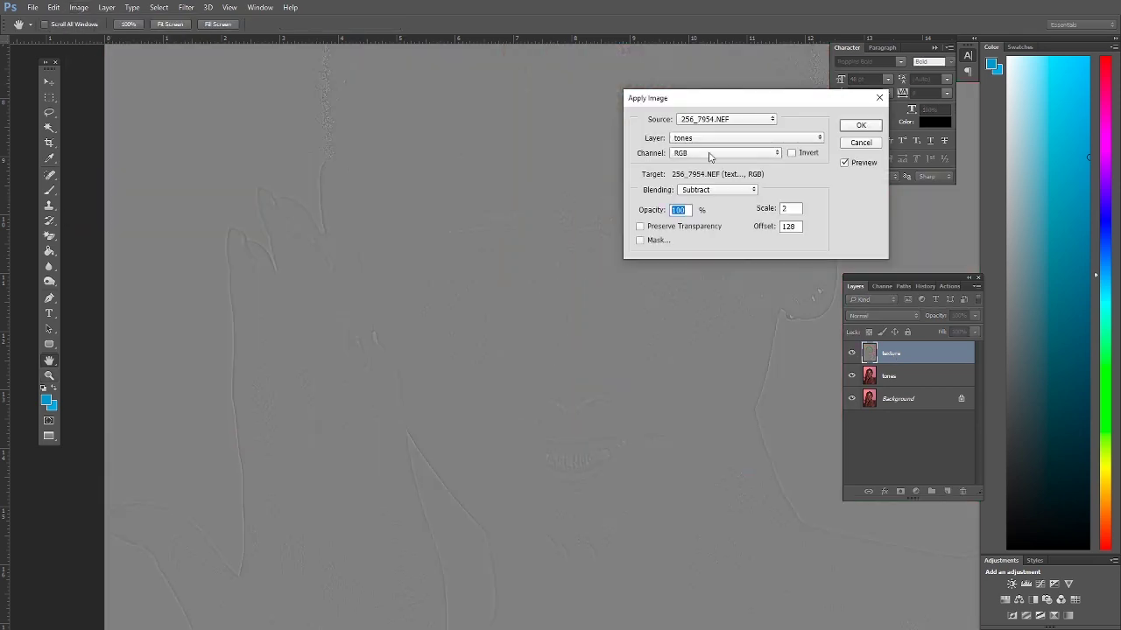
pyautogui.click(817, 138)
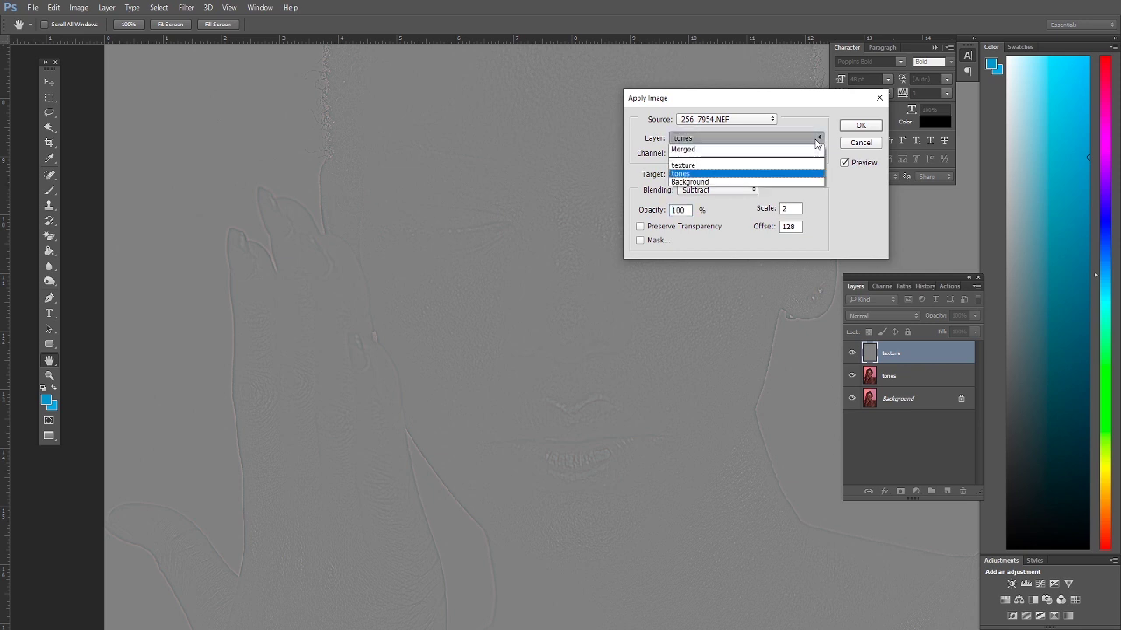
pyautogui.click(698, 174)
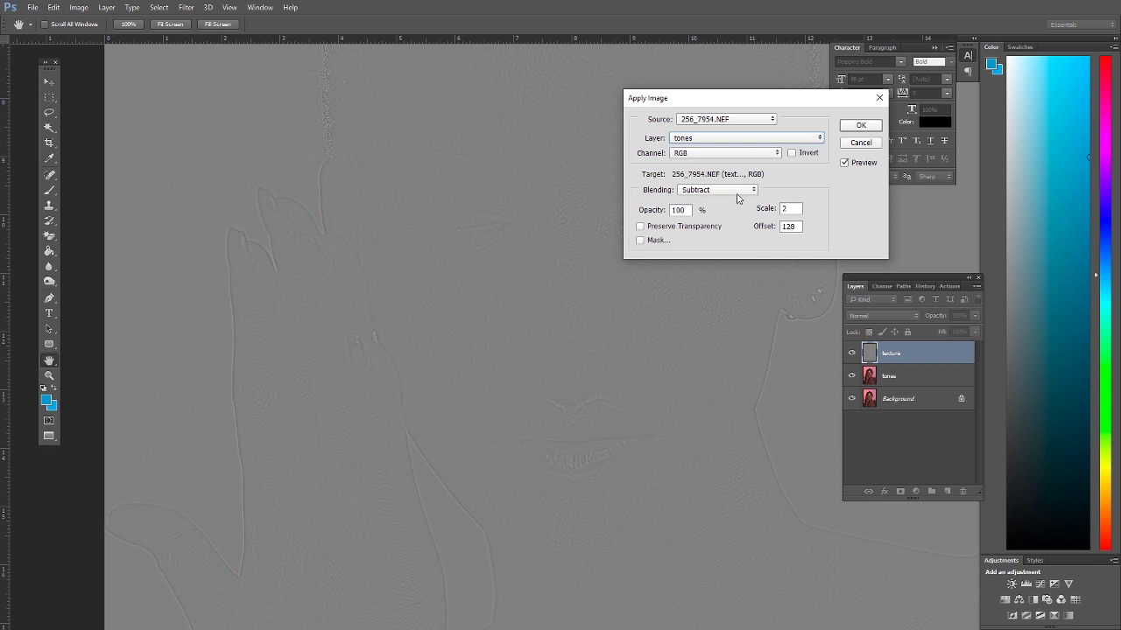
pyautogui.click(862, 126)
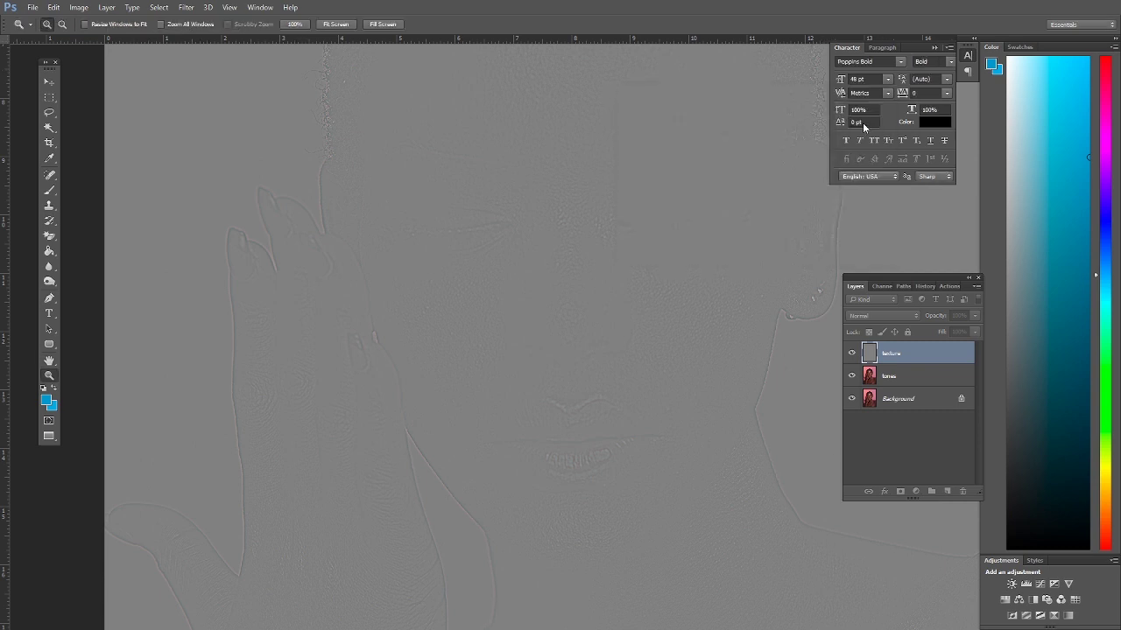
pyautogui.click(914, 316)
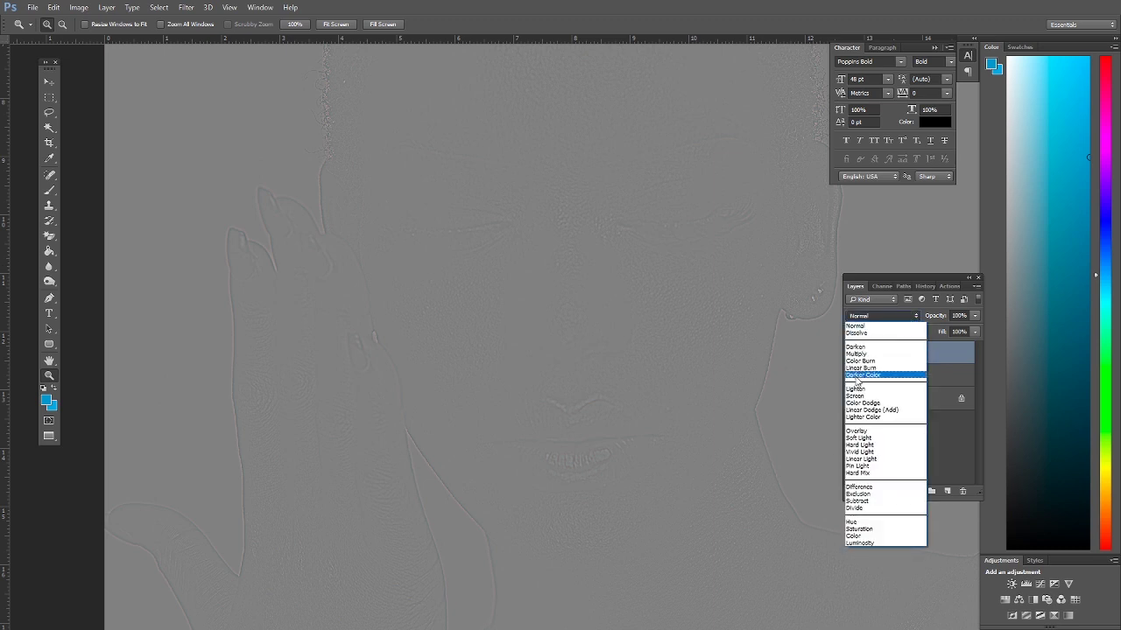
pyautogui.click(859, 459)
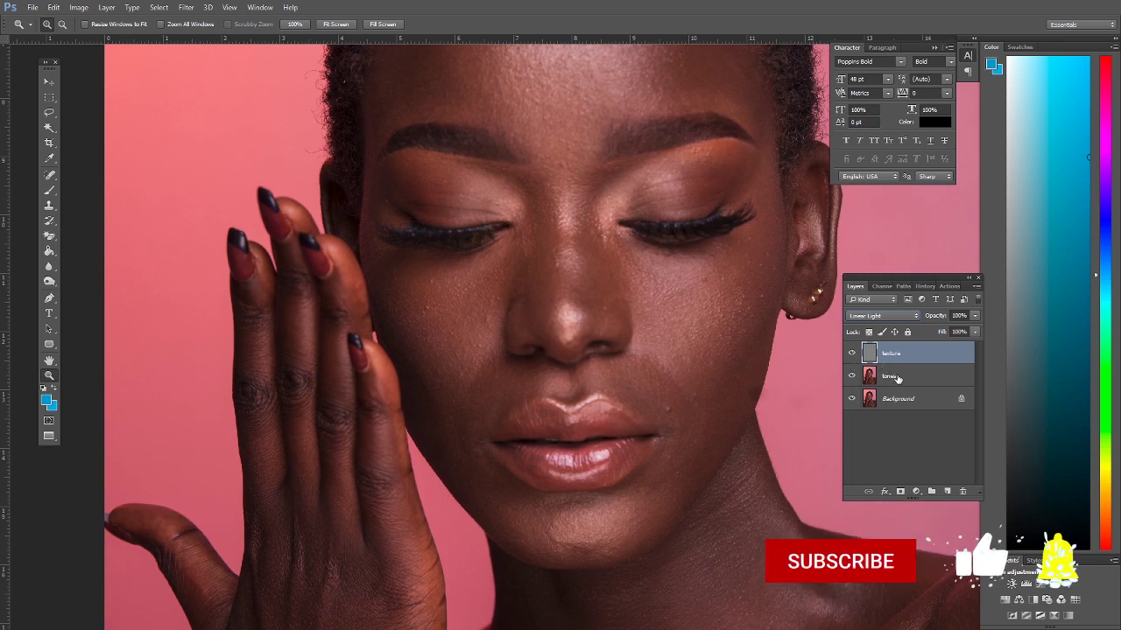
# Group the texture and tones layers under the name sharpness, and expand the group to show both layers
pyautogui.keyDown('shift'); pyautogui.click(890, 375); pyautogui.keyUp('shift')
pyautogui.moveTo(928, 364); pyautogui.dragTo(931, 491)
pyautogui.doubleClick(895, 350)
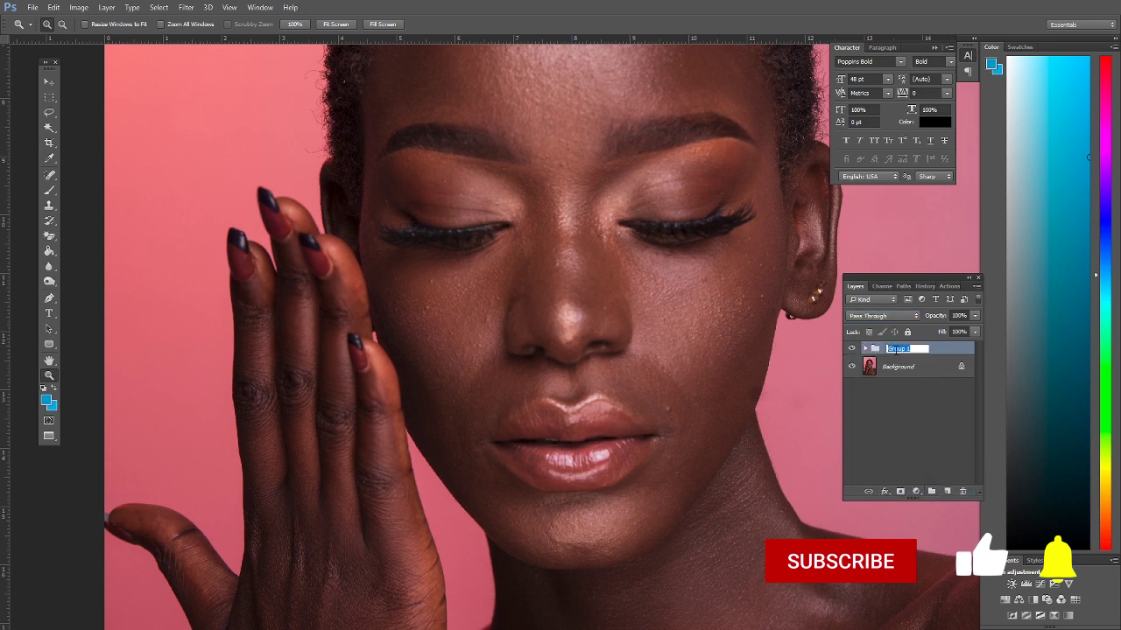
pyautogui.write('sharp')
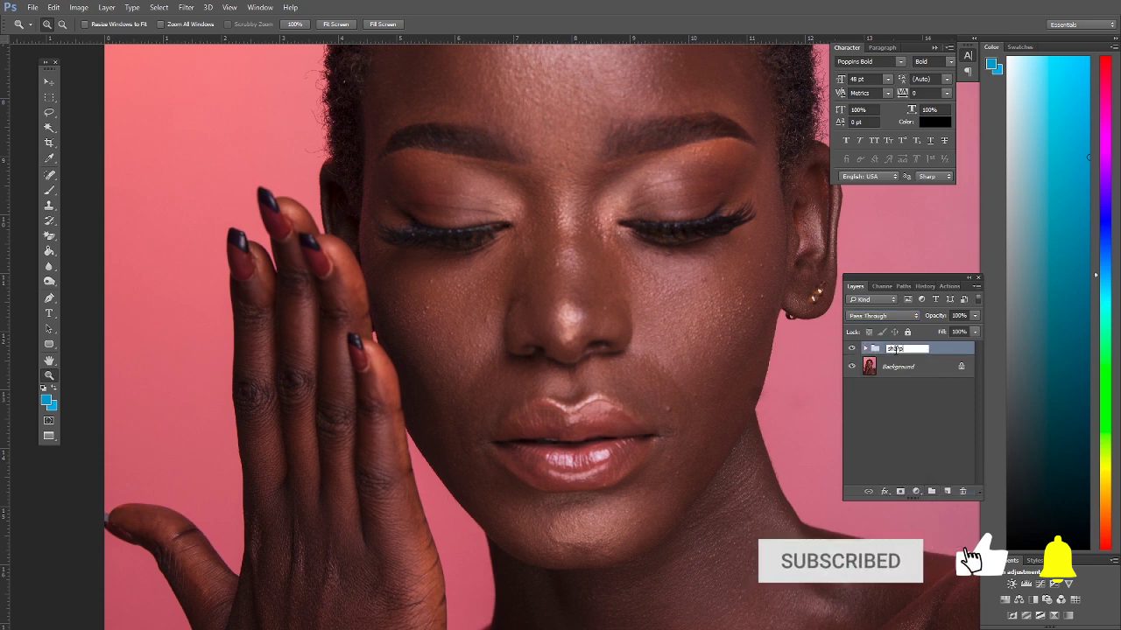
pyautogui.write('ness')
pyautogui.click(902, 371)
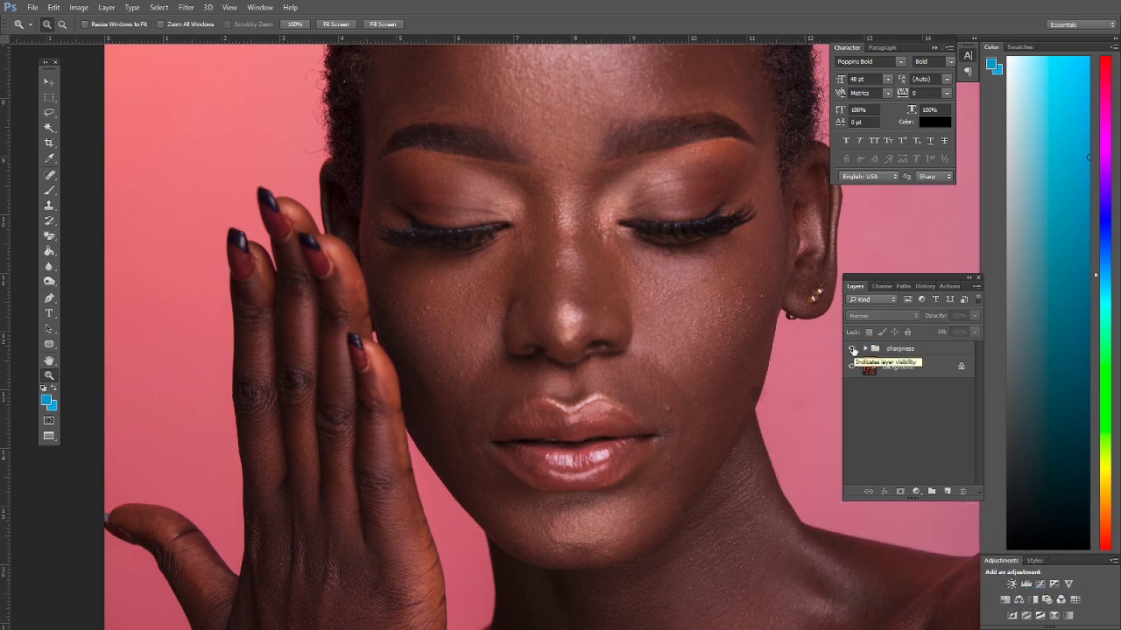
pyautogui.click(865, 349)
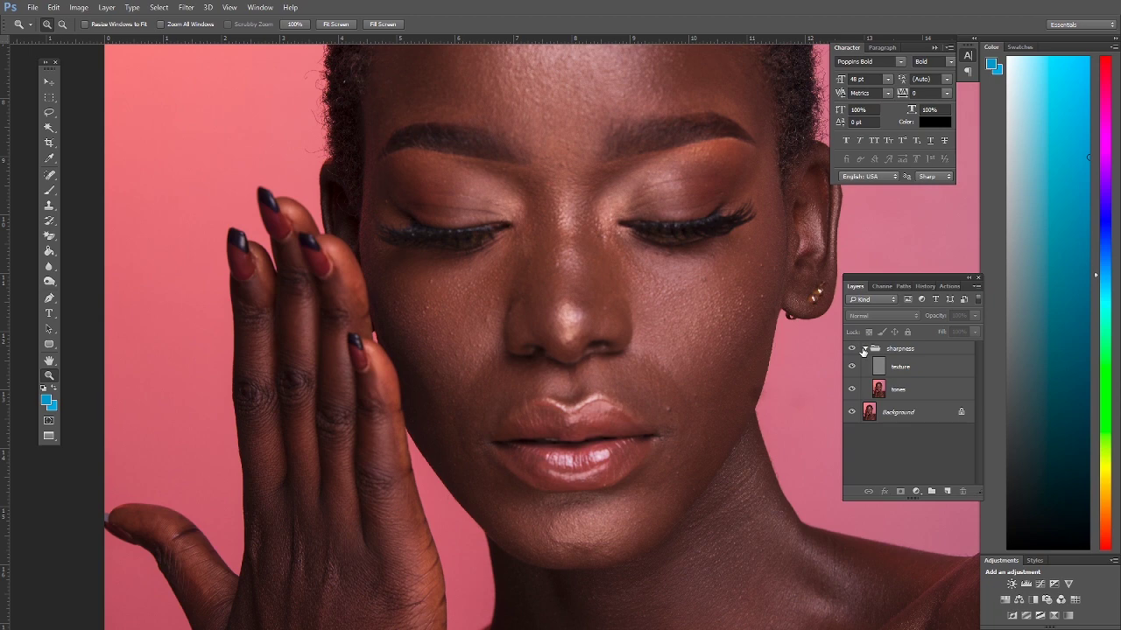
# Lower the opacity of the tones layer to strengthen the skin detail, and collapse the sharpness group
pyautogui.click(907, 392)
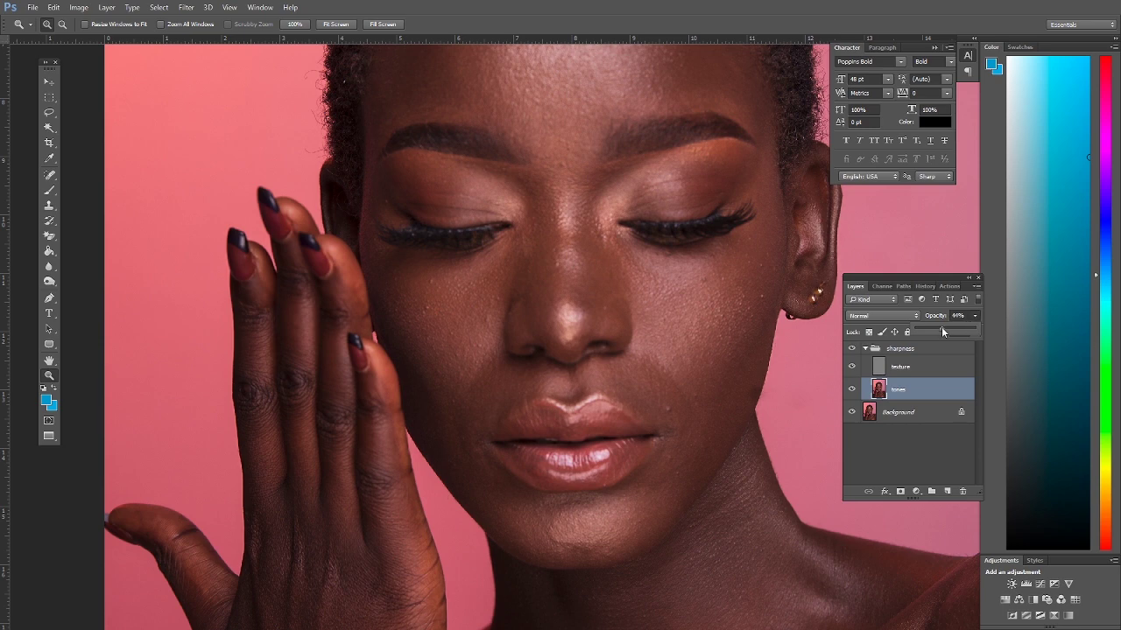
pyautogui.moveTo(942, 329); pyautogui.dragTo(928, 327)
pyautogui.moveTo(970, 331); pyautogui.dragTo(918, 332)
pyautogui.click(866, 350)
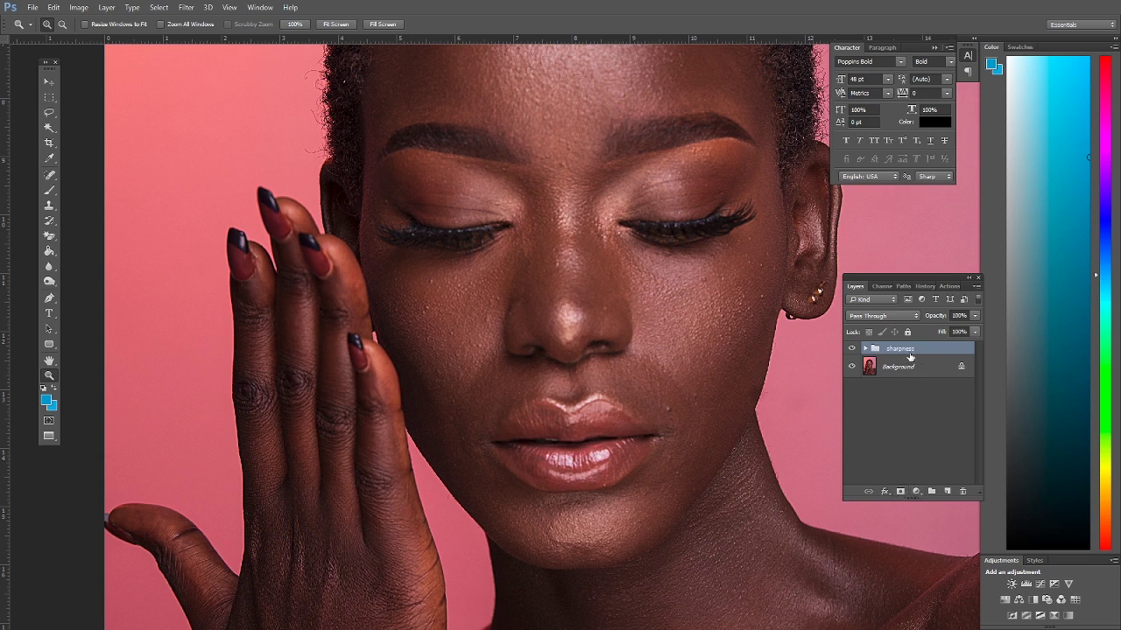
# Add a black mask to the sharpness group and ready the Brush tool with white as the foreground colour
pyautogui.click(900, 492)
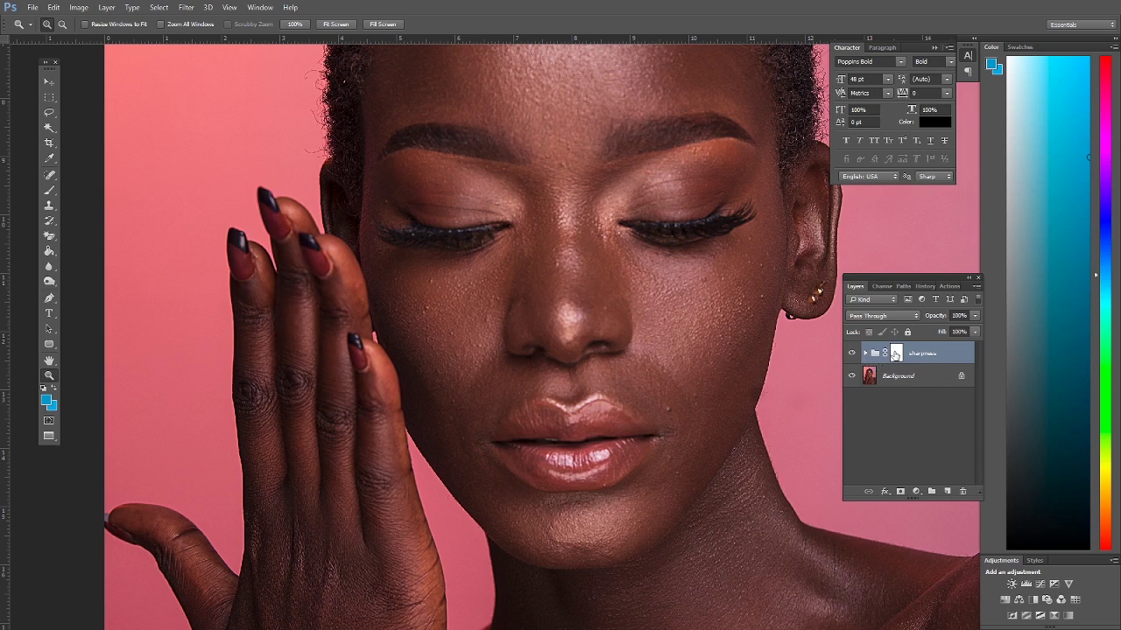
pyautogui.press('d')
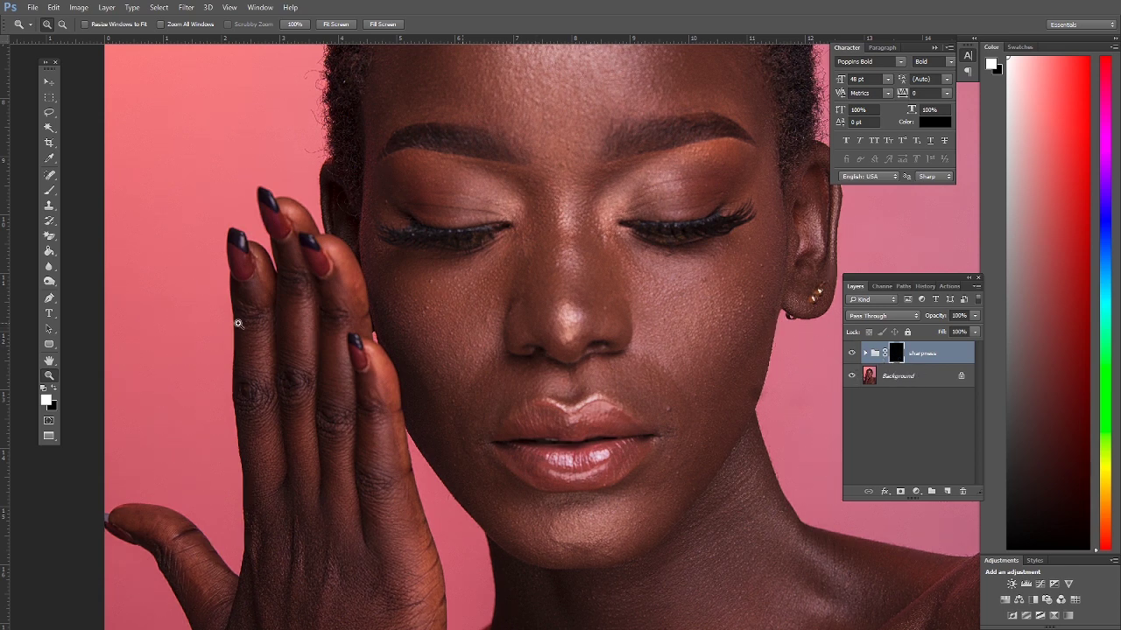
pyautogui.click(49, 190)
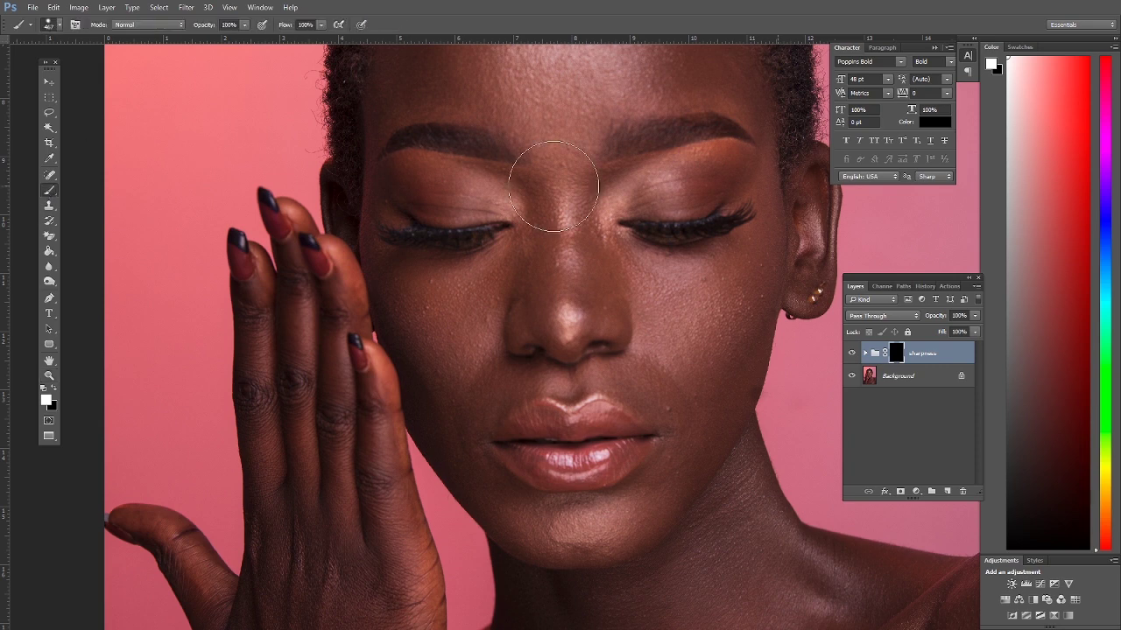
# Paint white on the sharpness group's mask over the facial skin to reveal the sharpening there
pyautogui.moveTo(583, 185); pyautogui.dragTo(583, 225)
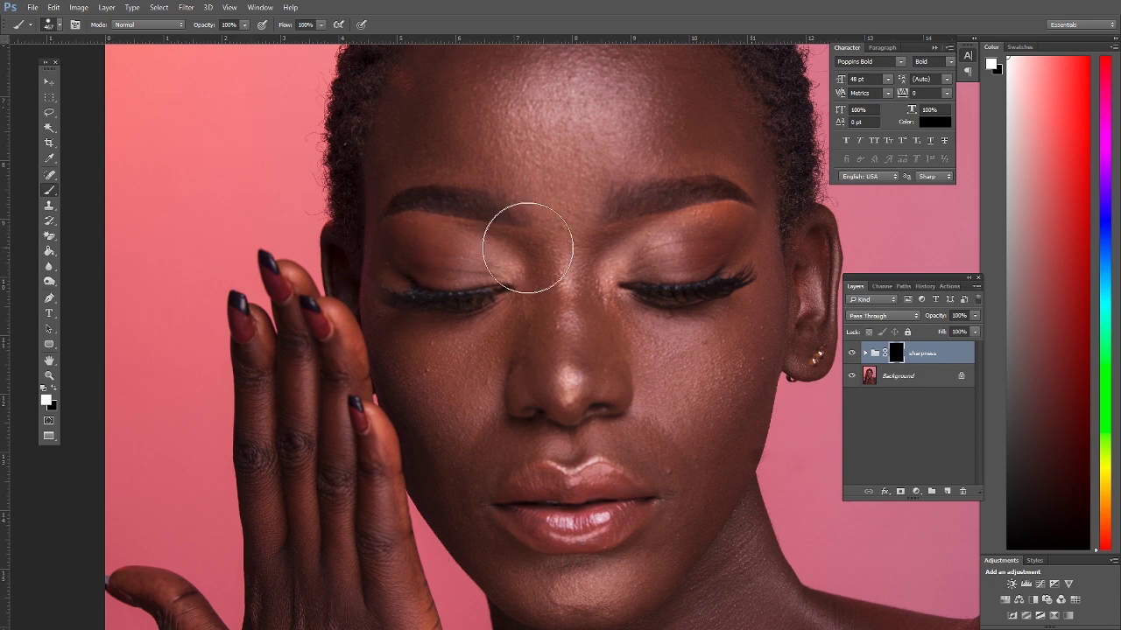
pyautogui.moveTo(612, 240); pyautogui.dragTo(604, 293)
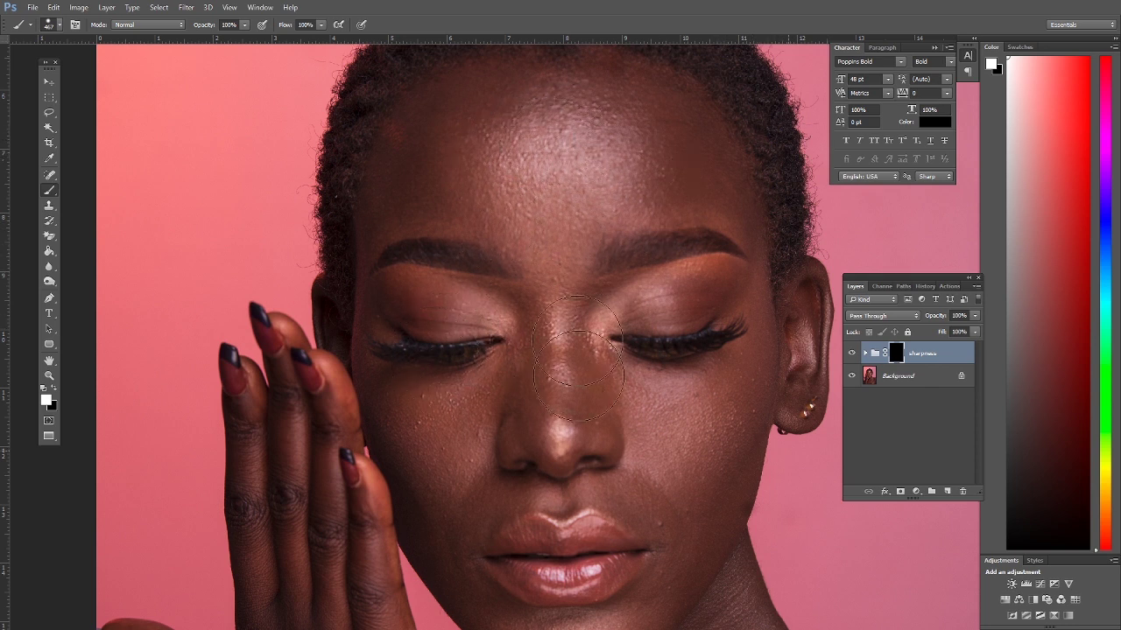
pyautogui.moveTo(672, 385)
pyautogui.mouseDown()
pyautogui.moveTo(613, 175)
pyautogui.moveTo(521, 197)
pyautogui.moveTo(716, 329)
pyautogui.mouseUp()
pyautogui.moveTo(801, 303)
pyautogui.mouseDown()
pyautogui.moveTo(766, 396)
pyautogui.moveTo(784, 359)
pyautogui.moveTo(803, 372)
pyautogui.moveTo(816, 293)
pyautogui.moveTo(791, 425)
pyautogui.mouseUp()
pyautogui.moveTo(623, 236)
pyautogui.mouseDown()
pyautogui.moveTo(526, 87)
pyautogui.moveTo(440, 158)
pyautogui.moveTo(435, 252)
pyautogui.moveTo(643, 153)
pyautogui.moveTo(614, 294)
pyautogui.mouseUp()
pyautogui.scroll(-3, 577, 298)
pyautogui.moveTo(435, 337)
pyautogui.mouseDown()
pyautogui.moveTo(520, 499)
pyautogui.moveTo(515, 422)
pyautogui.moveTo(607, 382)
pyautogui.moveTo(543, 354)
pyautogui.moveTo(564, 297)
pyautogui.moveTo(685, 325)
pyautogui.moveTo(593, 502)
pyautogui.moveTo(527, 534)
pyautogui.moveTo(532, 407)
pyautogui.moveTo(504, 238)
pyautogui.moveTo(430, 182)
pyautogui.moveTo(416, 261)
pyautogui.moveTo(706, 147)
pyautogui.moveTo(624, 278)
pyautogui.moveTo(543, 333)
pyautogui.mouseUp()
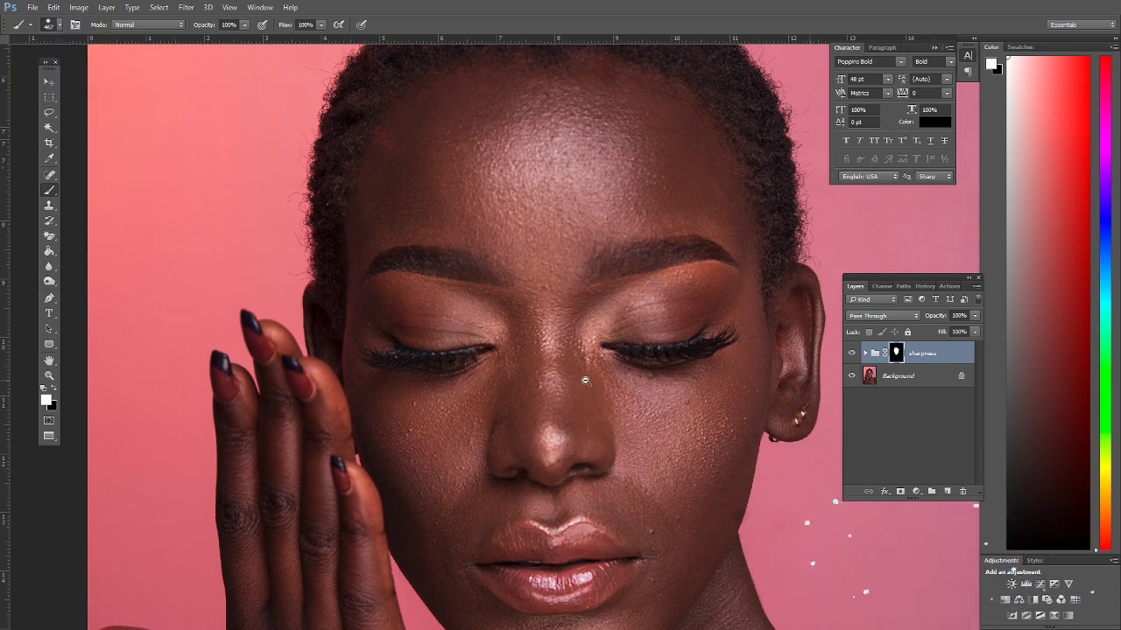
# Duplicate the masked sharpness group to intensify the sharpening effect
pyautogui.hotkey('ctrl', '-')
pyautogui.hotkey('ctrl', '-')
pyautogui.hotkey('alt', '-')
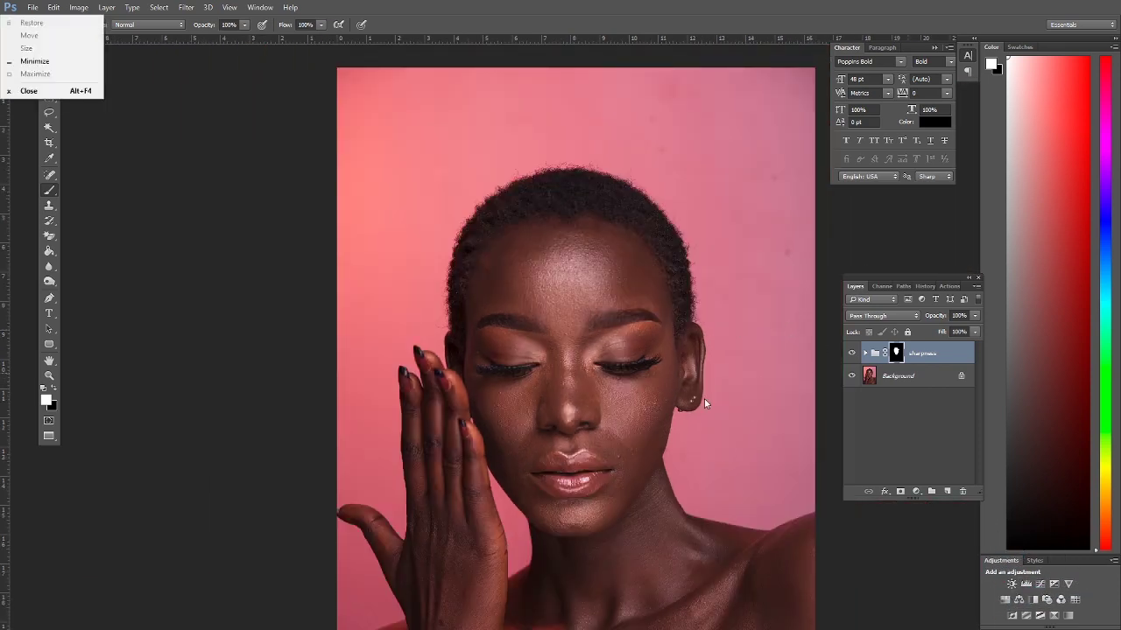
pyautogui.click(910, 450)
pyautogui.click(910, 450)
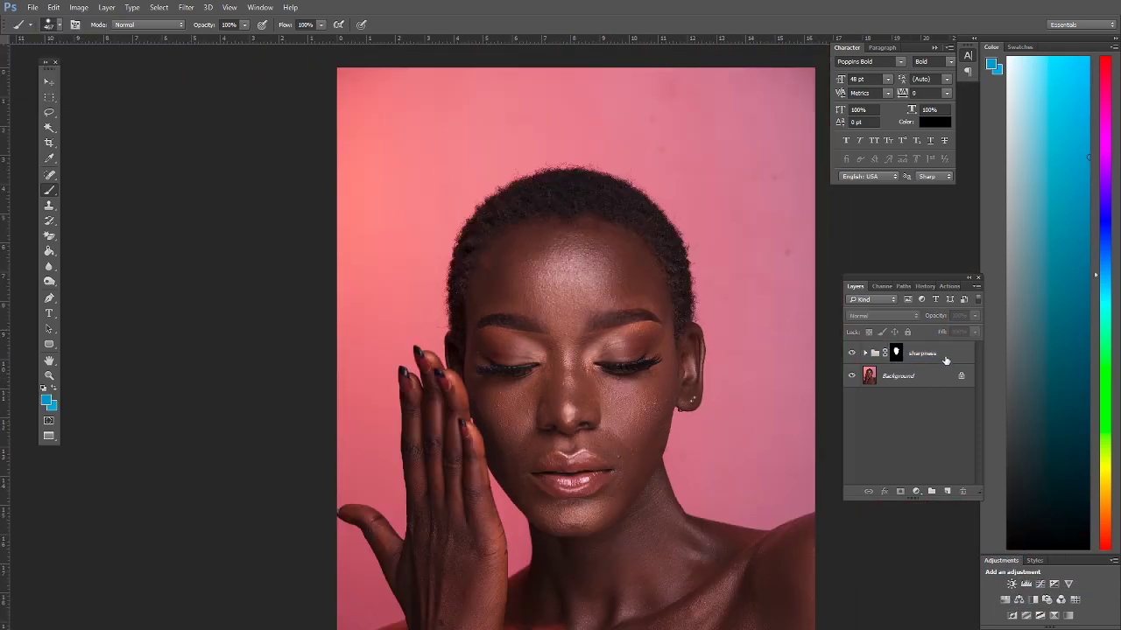
pyautogui.click(943, 357)
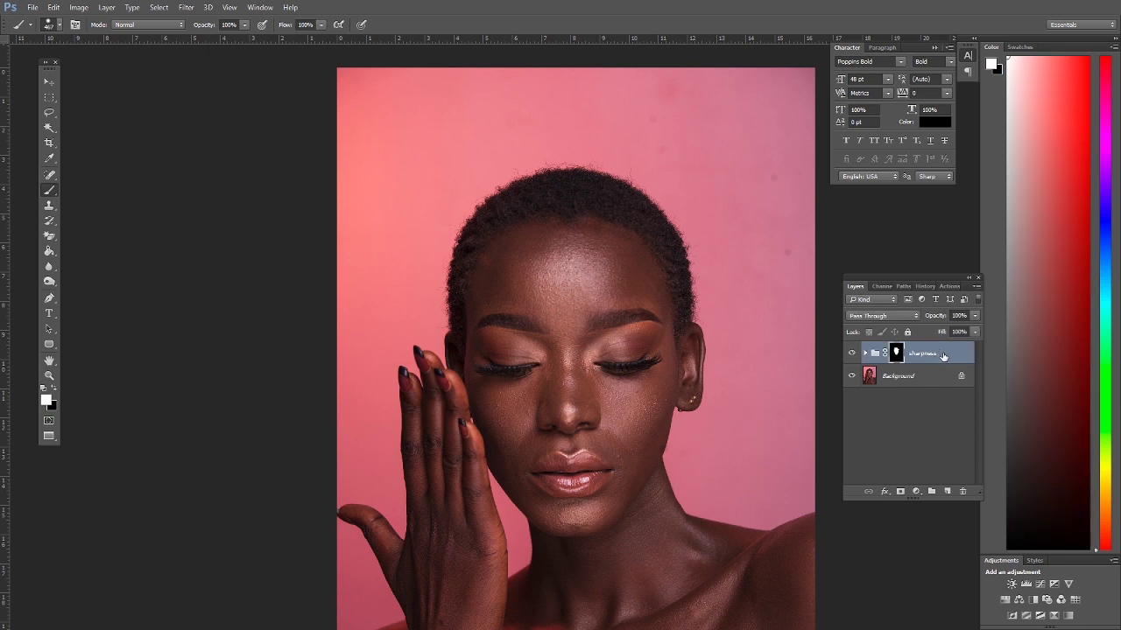
pyautogui.moveTo(947, 357); pyautogui.dragTo(947, 491)
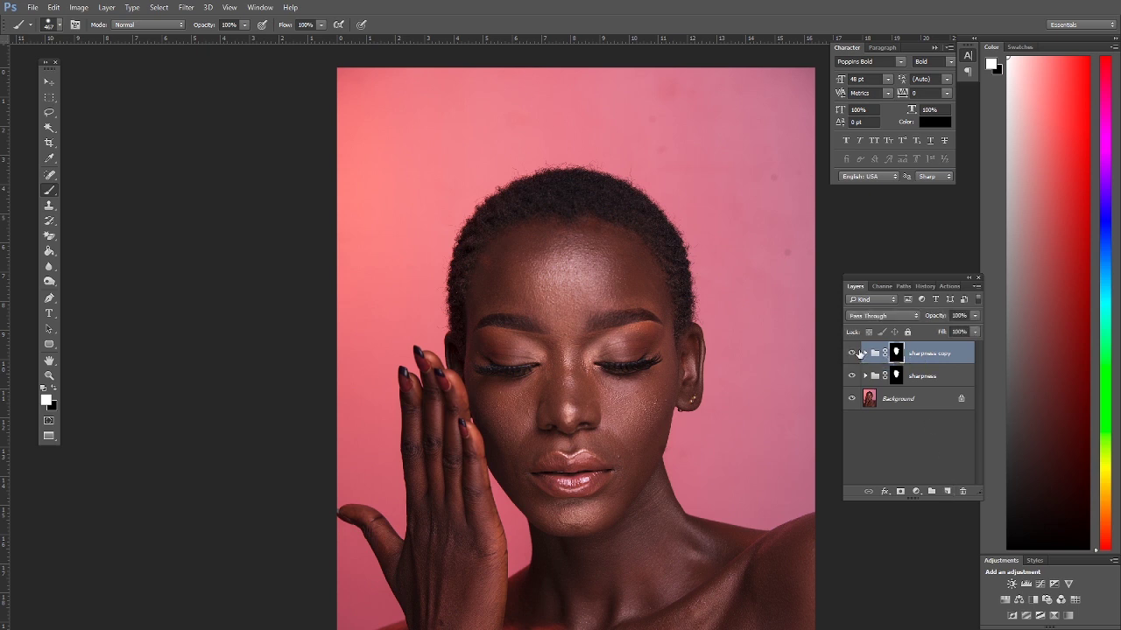
# Select the sharpness group and its copy, and place both inside a new group
pyautogui.click(955, 383)
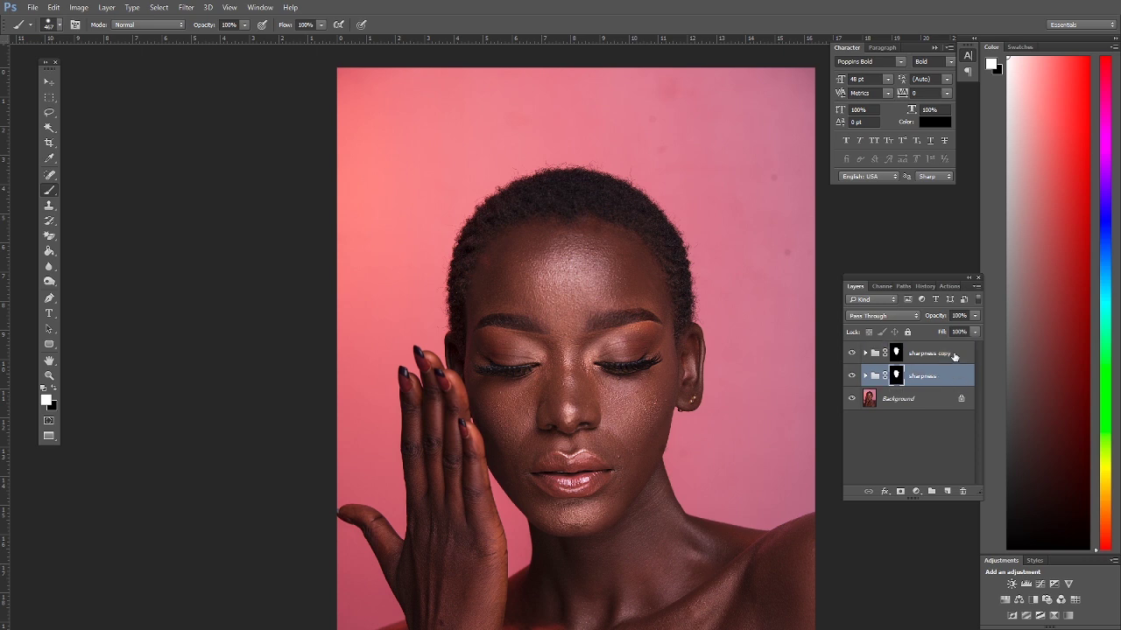
pyautogui.click(927, 354)
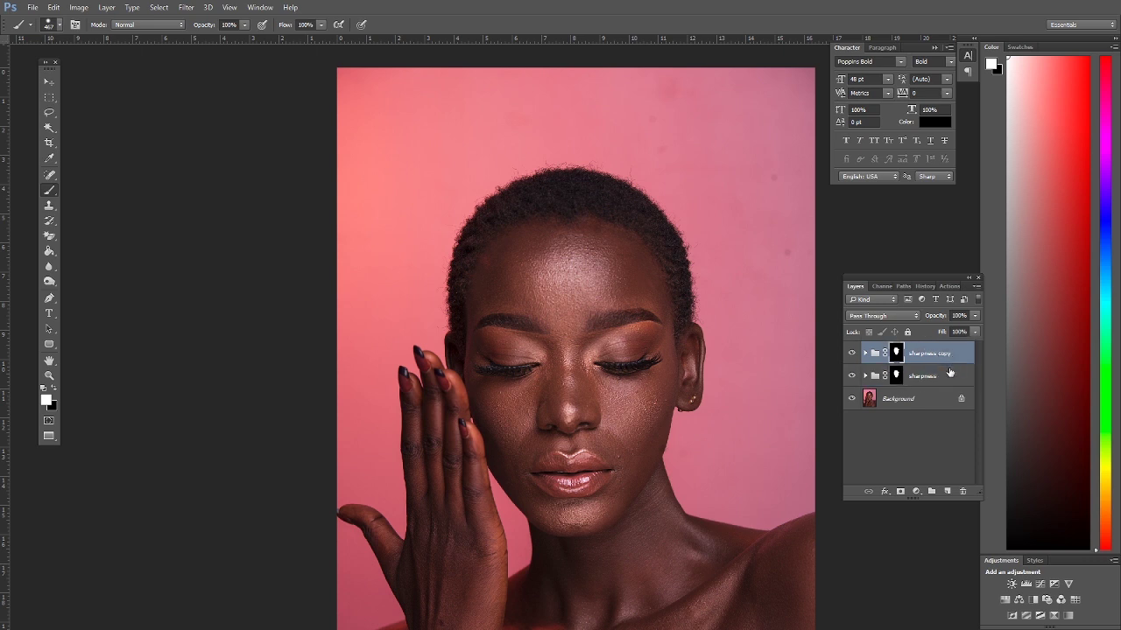
pyautogui.keyDown('shift'); pyautogui.click(949, 375); pyautogui.keyUp('shift')
pyautogui.moveTo(947, 378); pyautogui.dragTo(931, 491)
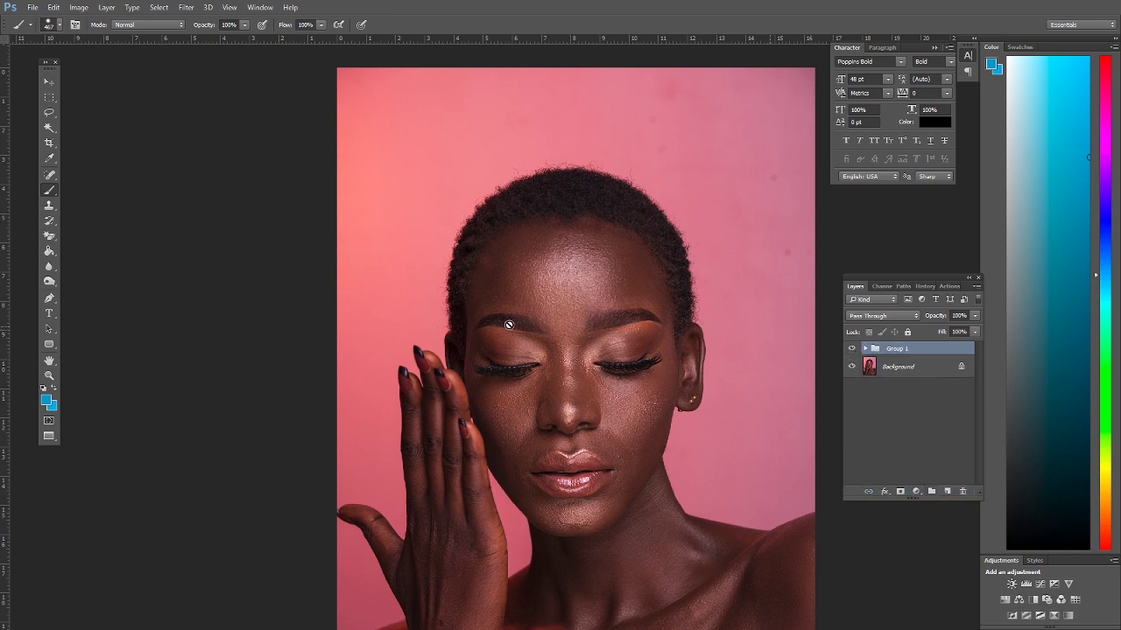
# Compare the face close up with and without the new group containing both sharpening groups
pyautogui.click(49, 376)
pyautogui.click(623, 352)
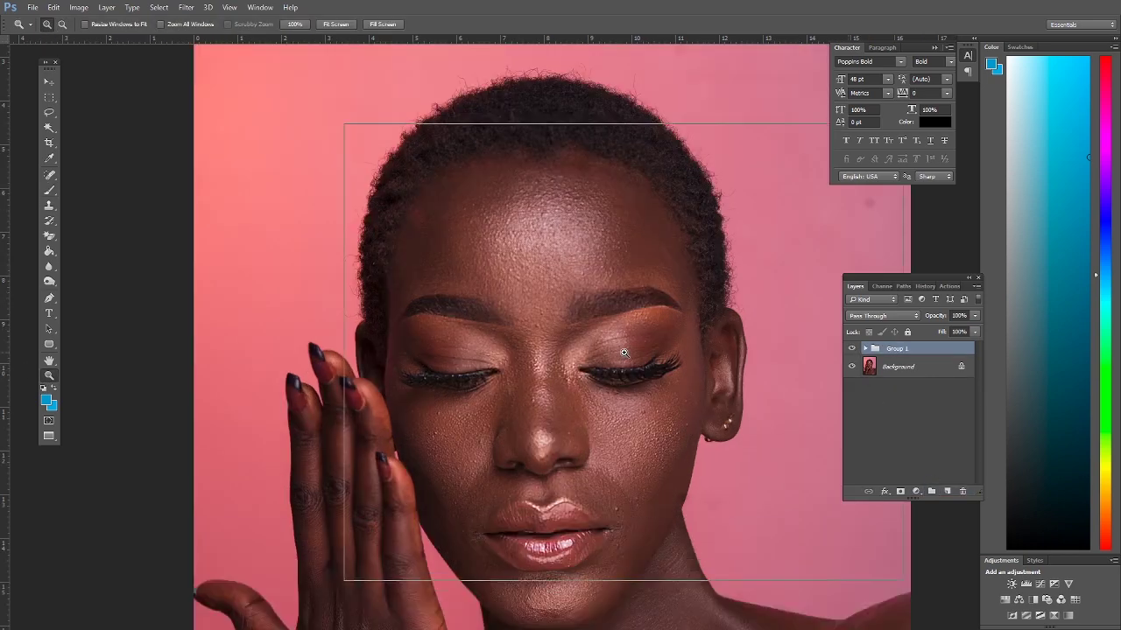
pyautogui.click(852, 349)
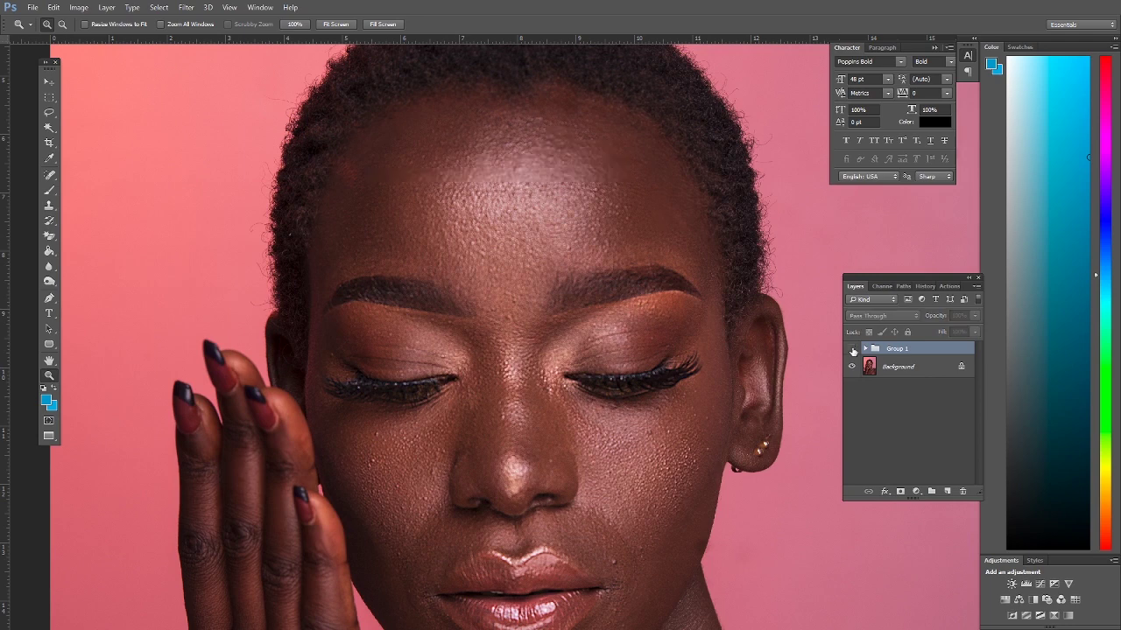
pyautogui.click(852, 348)
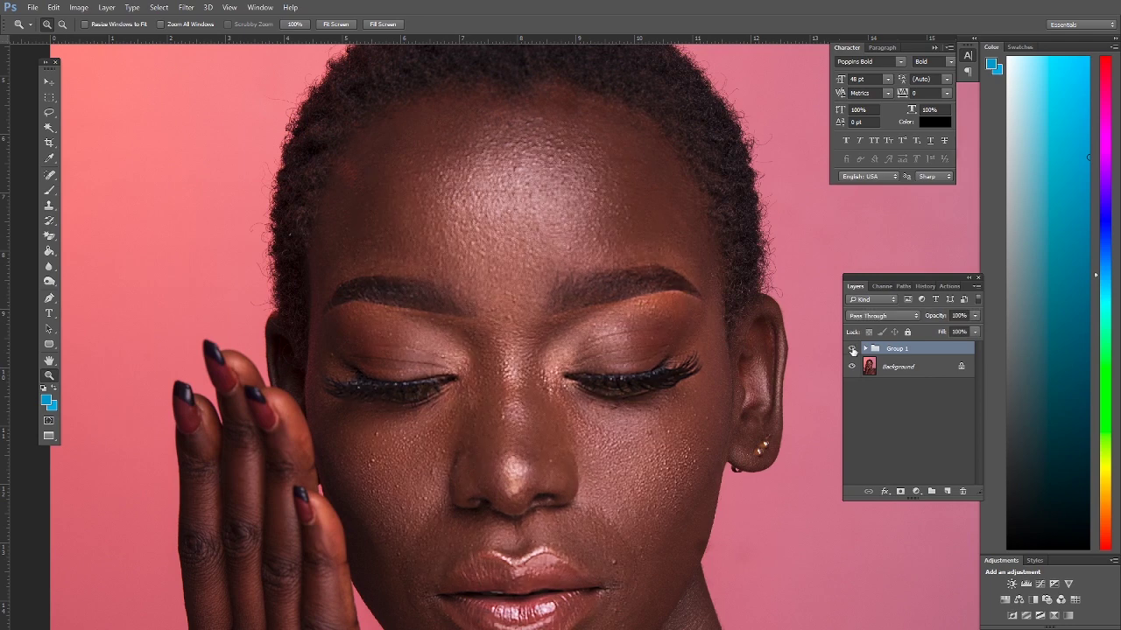
pyautogui.click(851, 349)
pyautogui.click(852, 348)
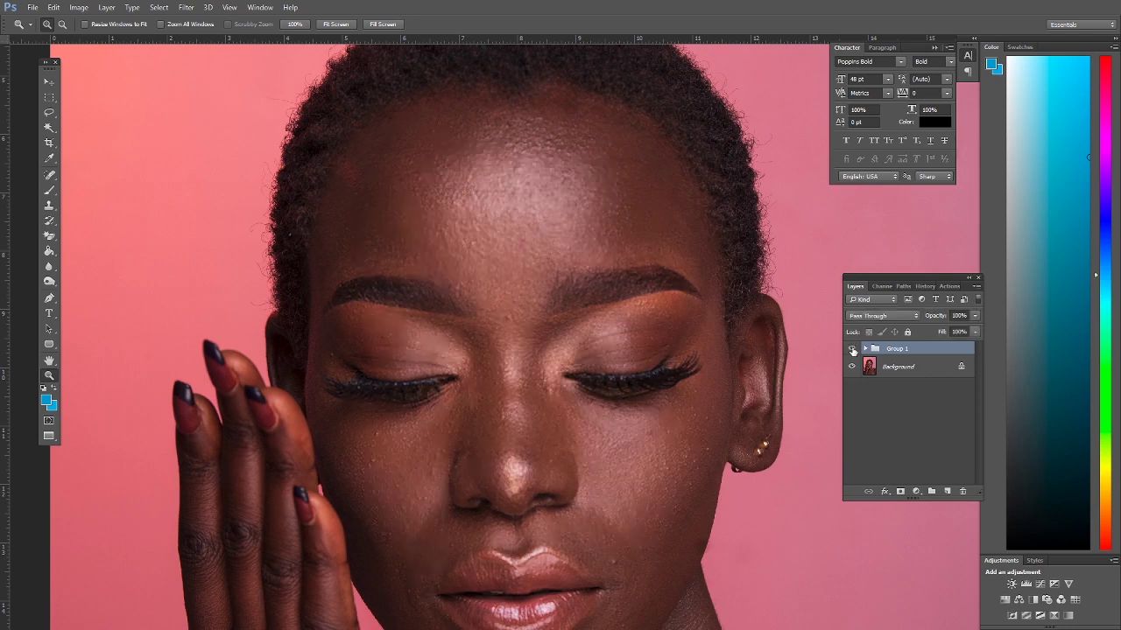